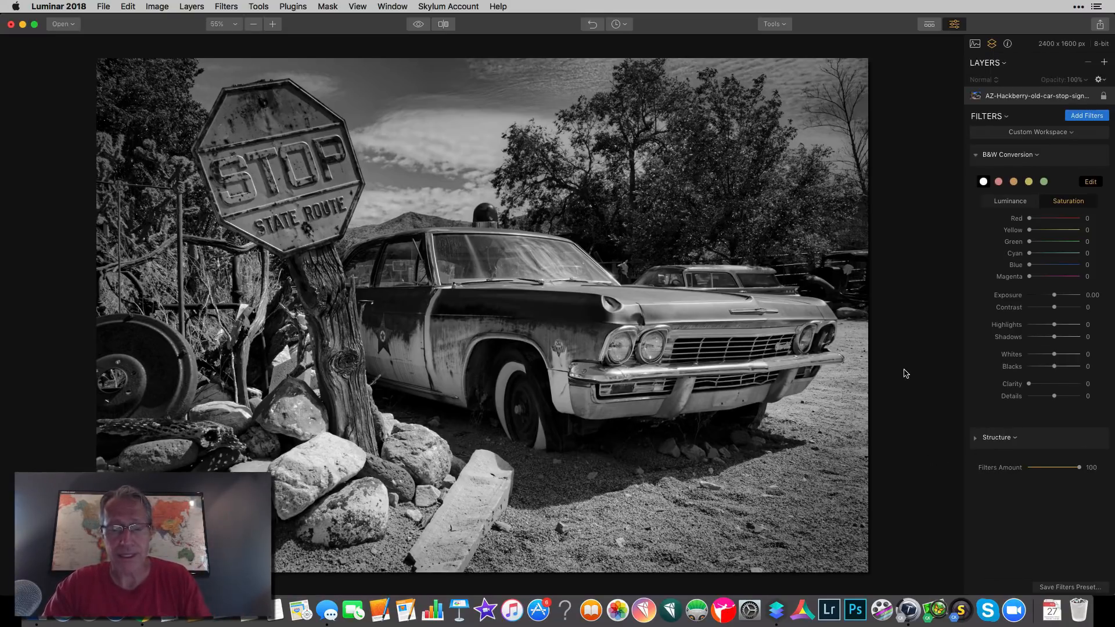
Compare the old car photo's workspace in Tonality CK and Luminar 2018, and look through Luminar's catalog of available filters
key("super+Tab")
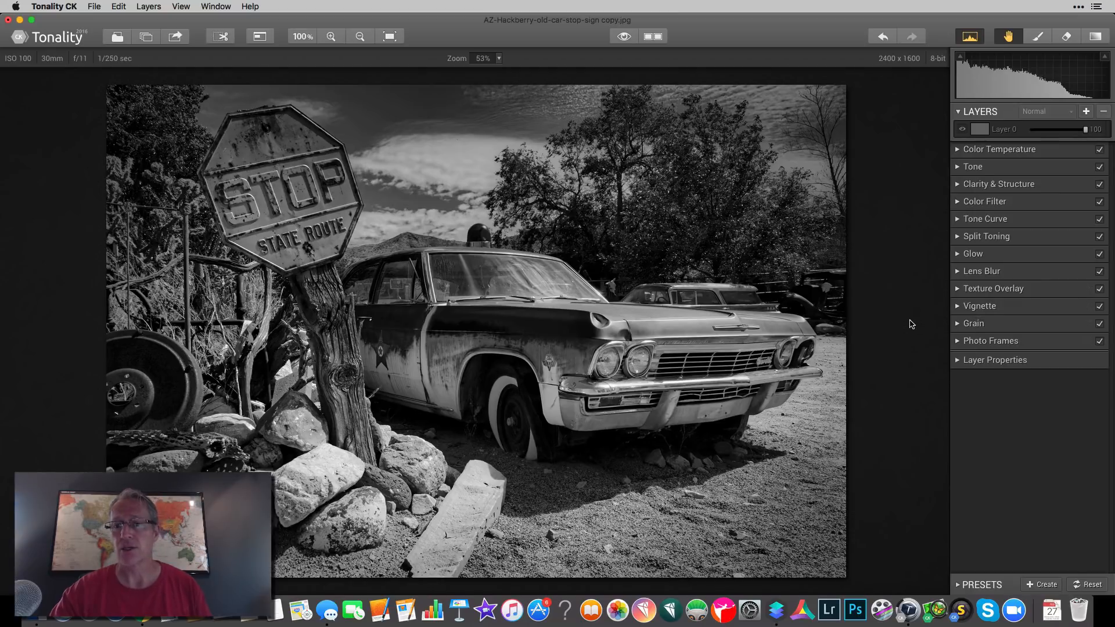
key("super+Tab")
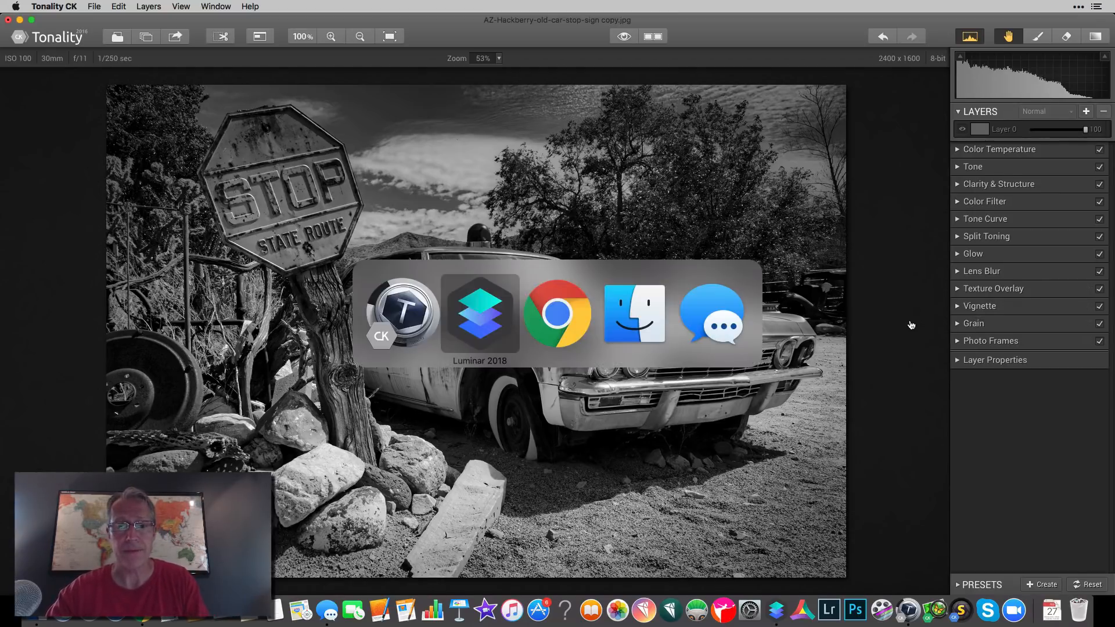
left_click(1074, 122)
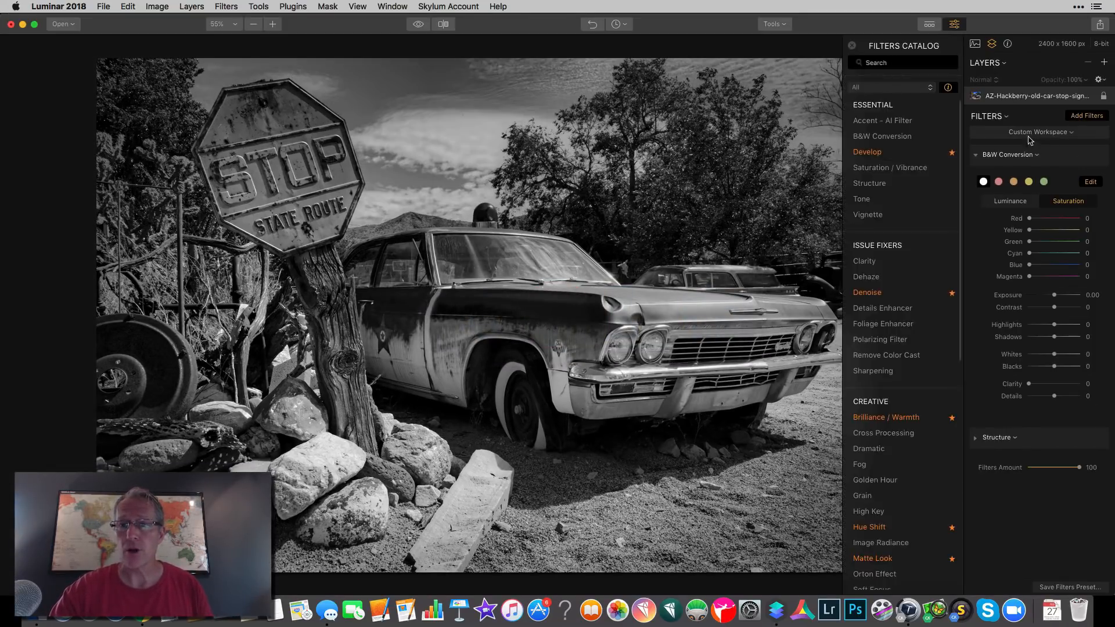
scroll(882, 158, "down", 5)
scroll(882, 158, "down", 5)
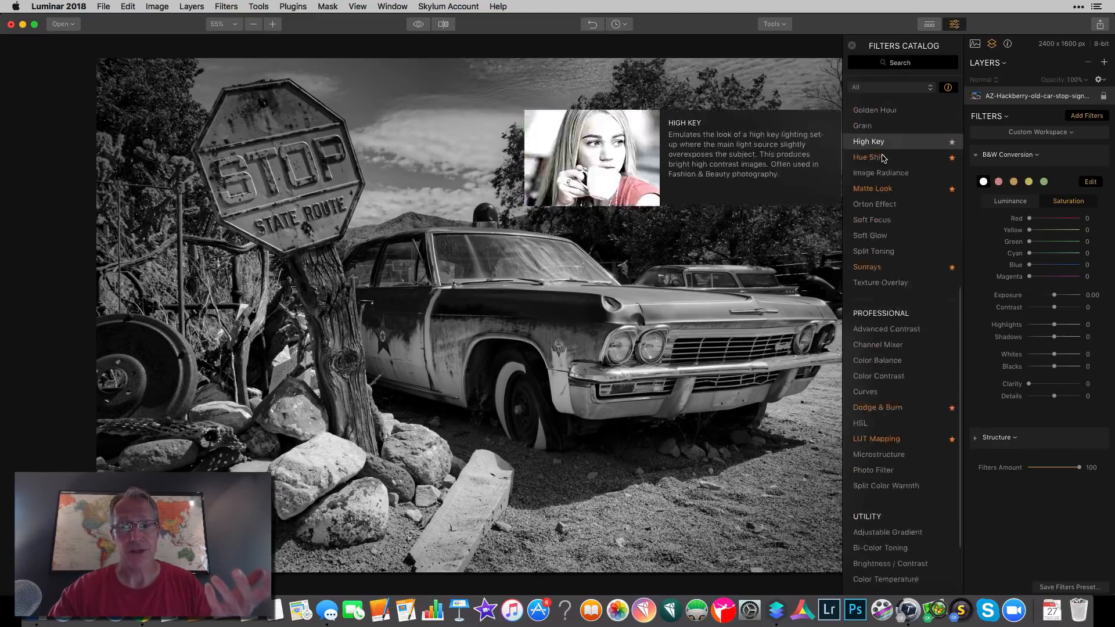
left_click(852, 47)
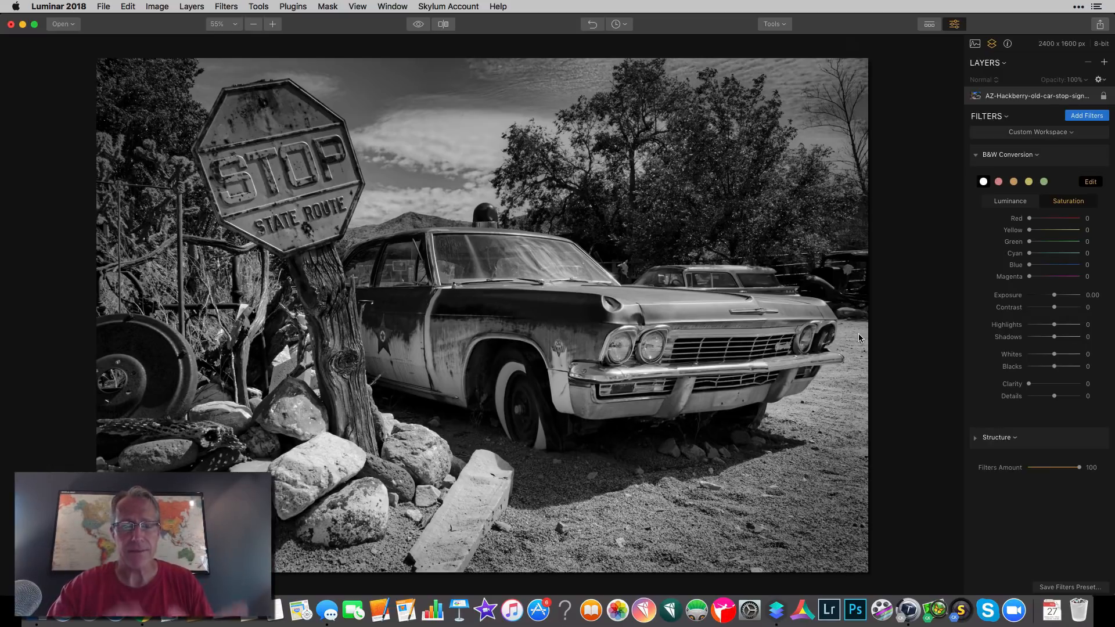
Switch back and forth between Tonality CK and Luminar 2018 to compare their layer, filter and adjustment options
key("super+Tab")
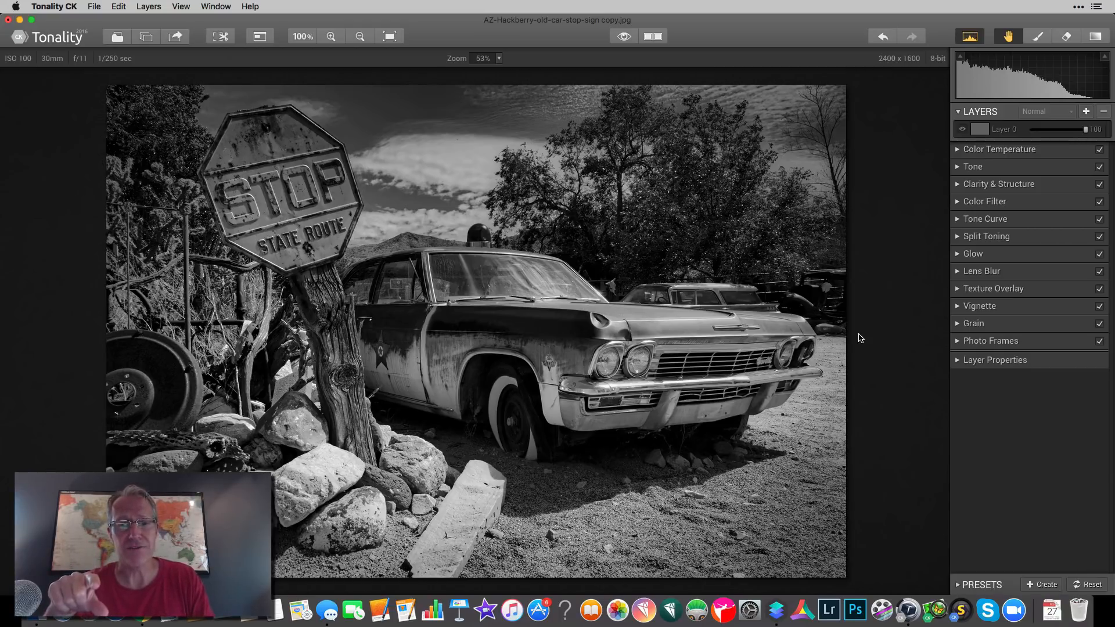
key("super+Tab")
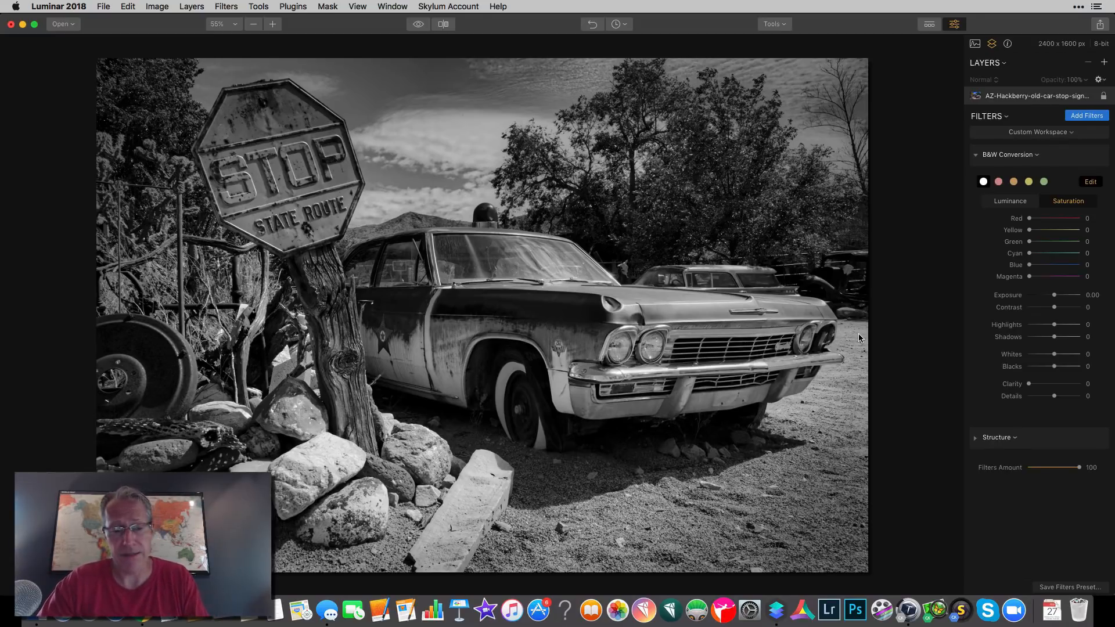
key("super+Tab")
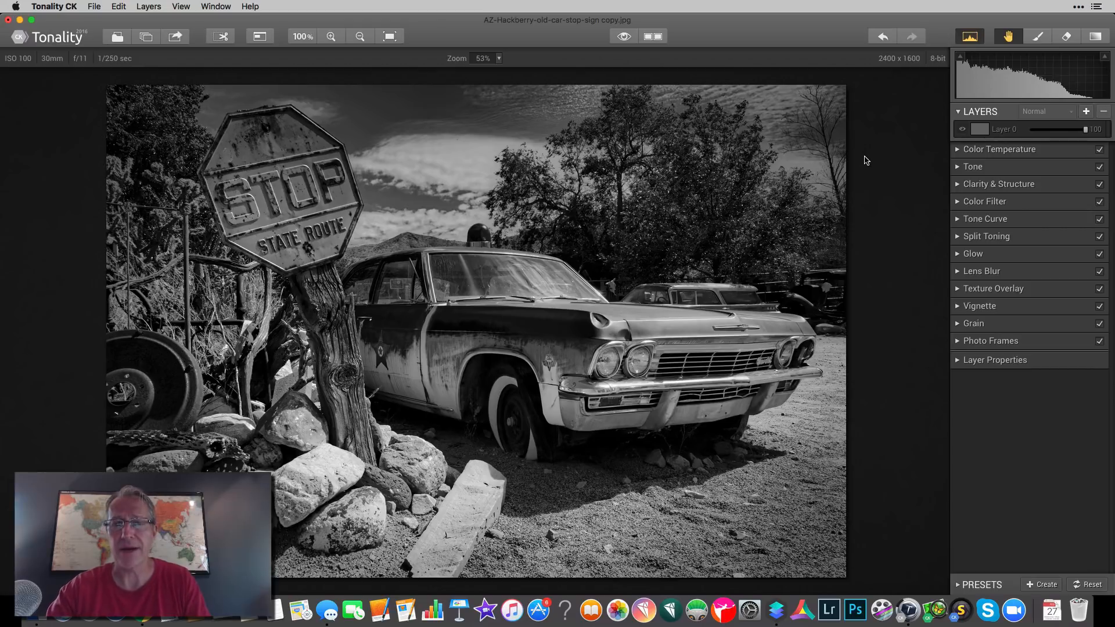
key("super+Tab")
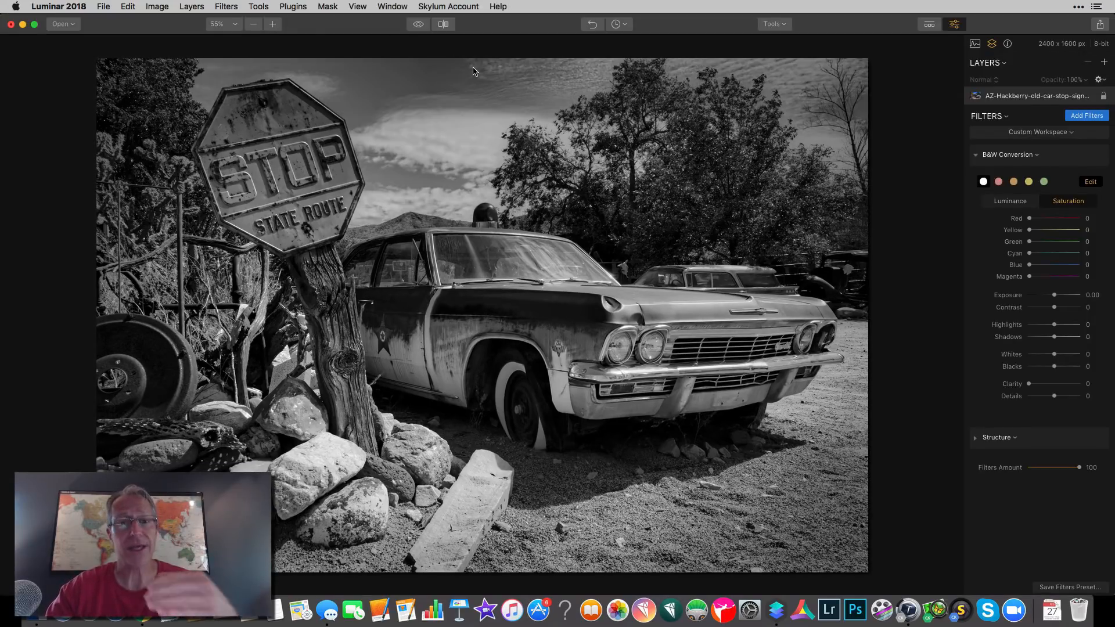
left_click(1008, 45)
left_click(1007, 46)
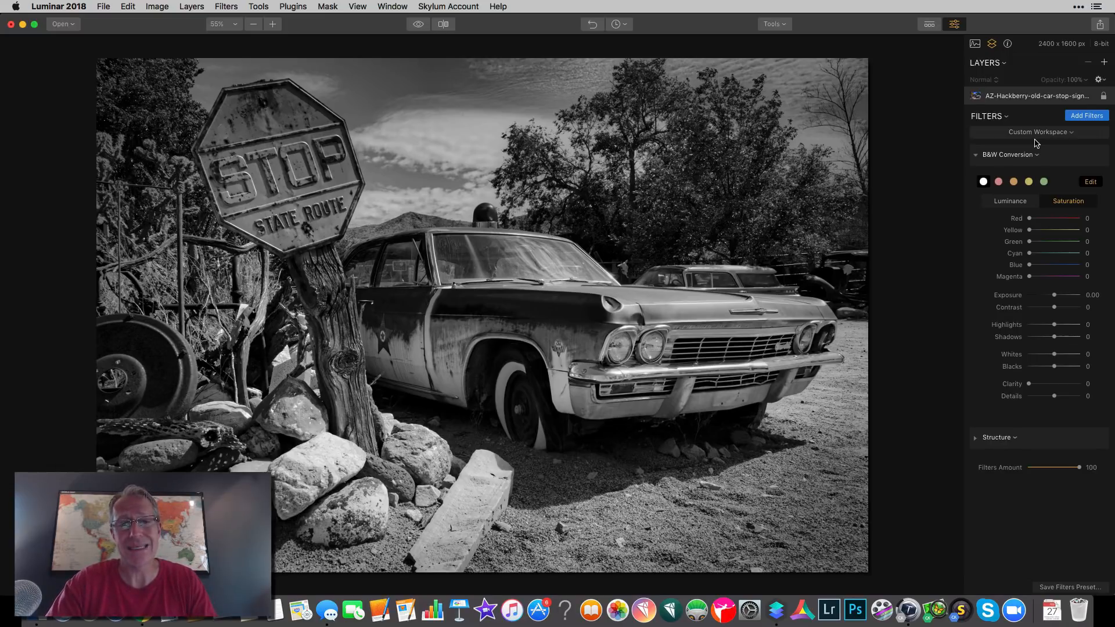
key("super+Tab")
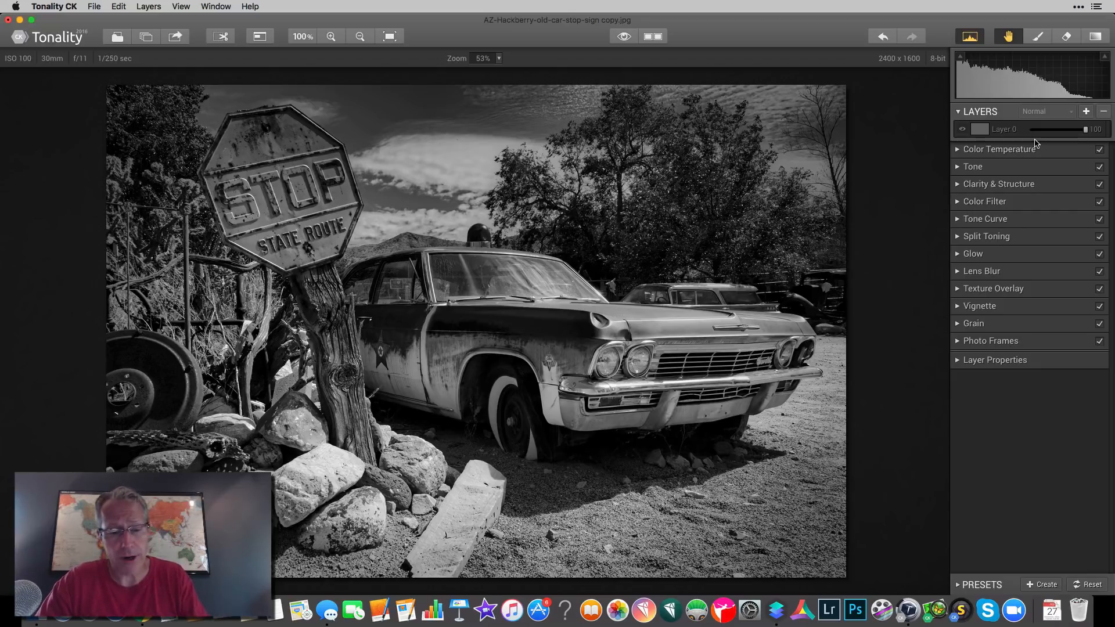
key("super+Tab")
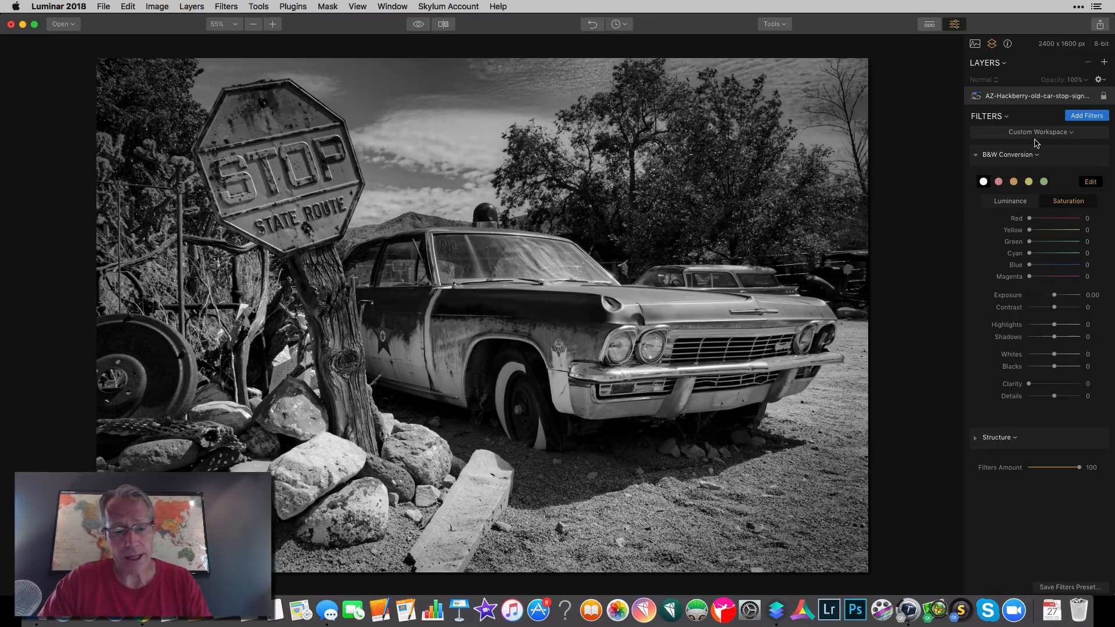
Switch to Tonality CK, show its presets and apply the Dreamy Landscape preset from the Outdoor category
key("super+Tab")
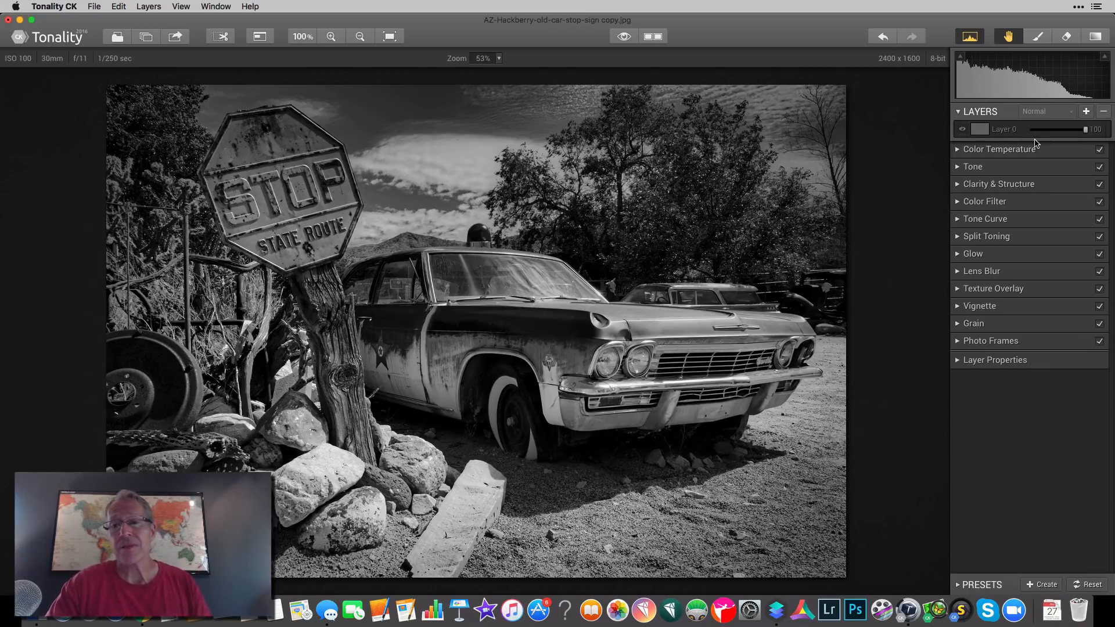
left_click(981, 585)
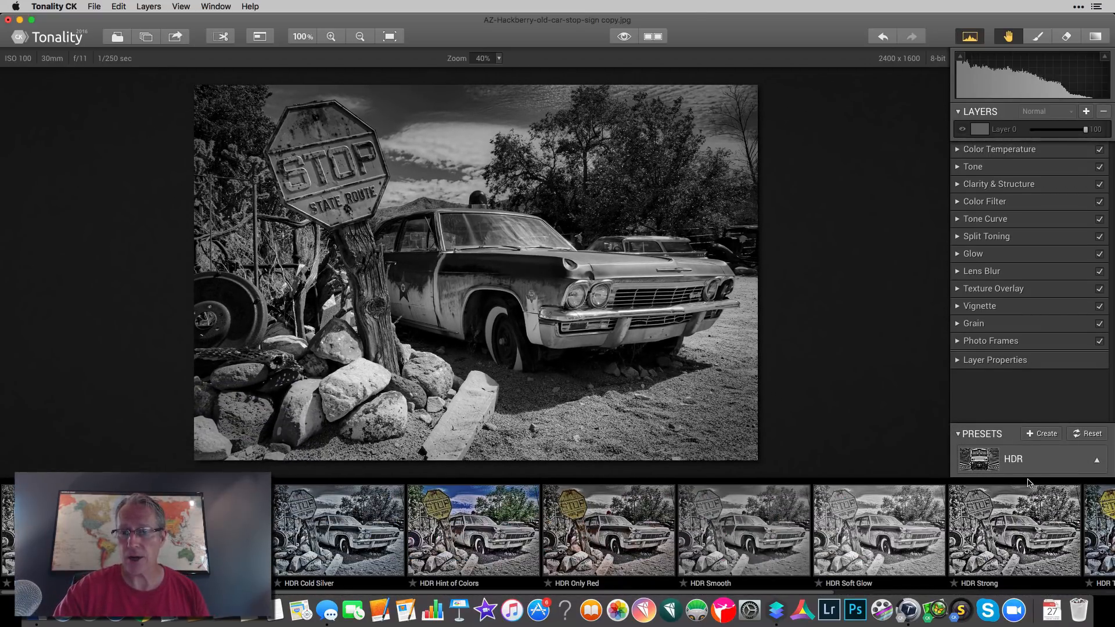
left_click(1016, 462)
left_click(871, 299)
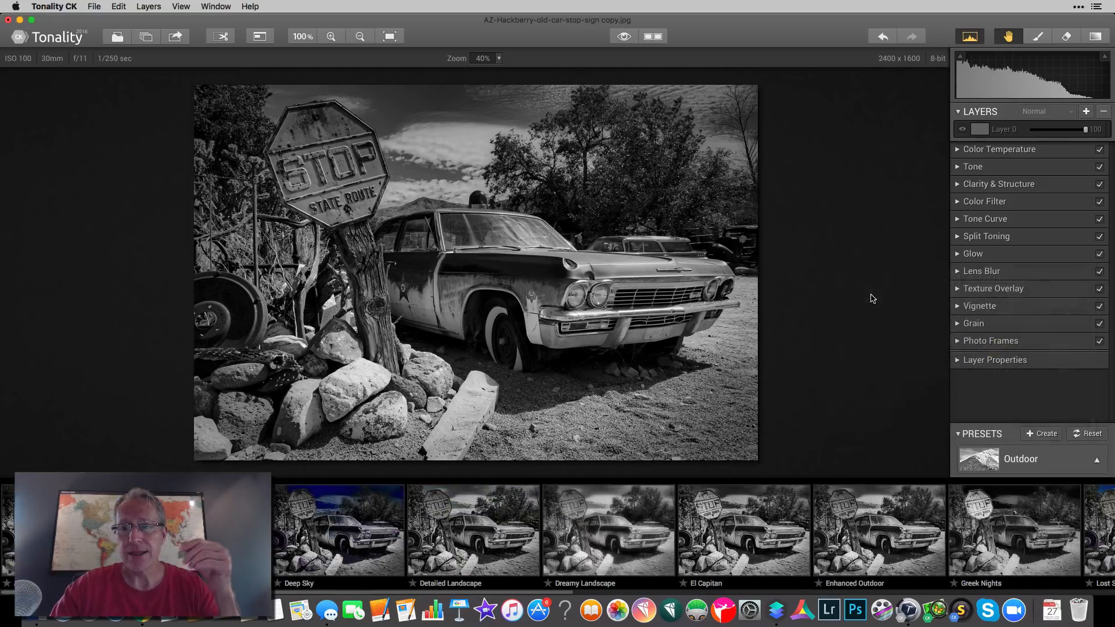
left_click(607, 537)
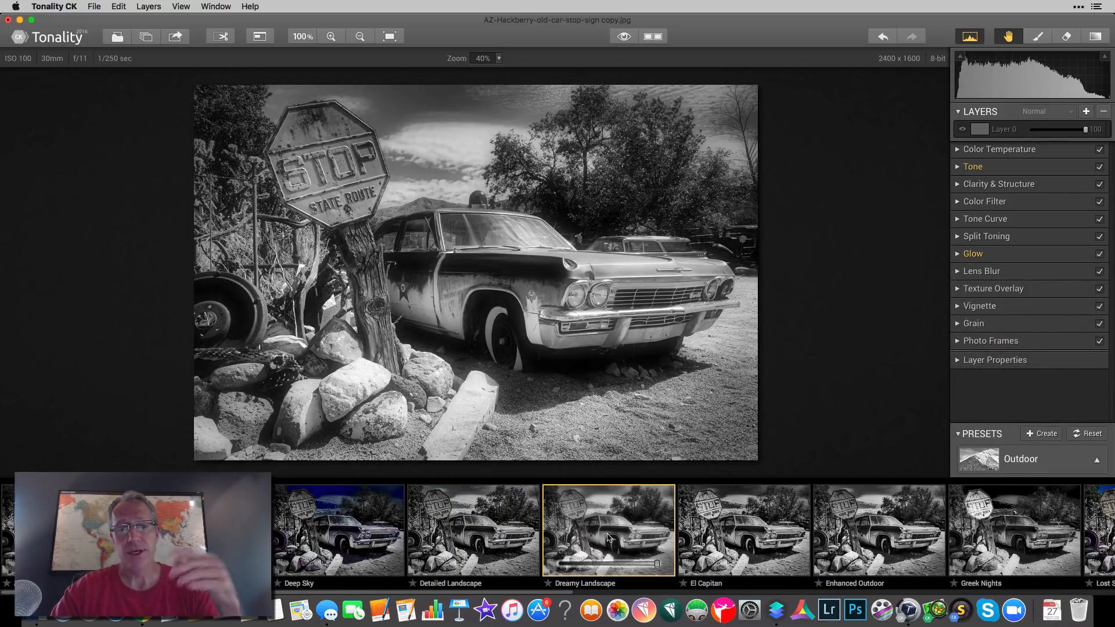
Apply the Moonlit Landscape preset from the Outdoor category to the photo
scroll(608, 538, "right", 7)
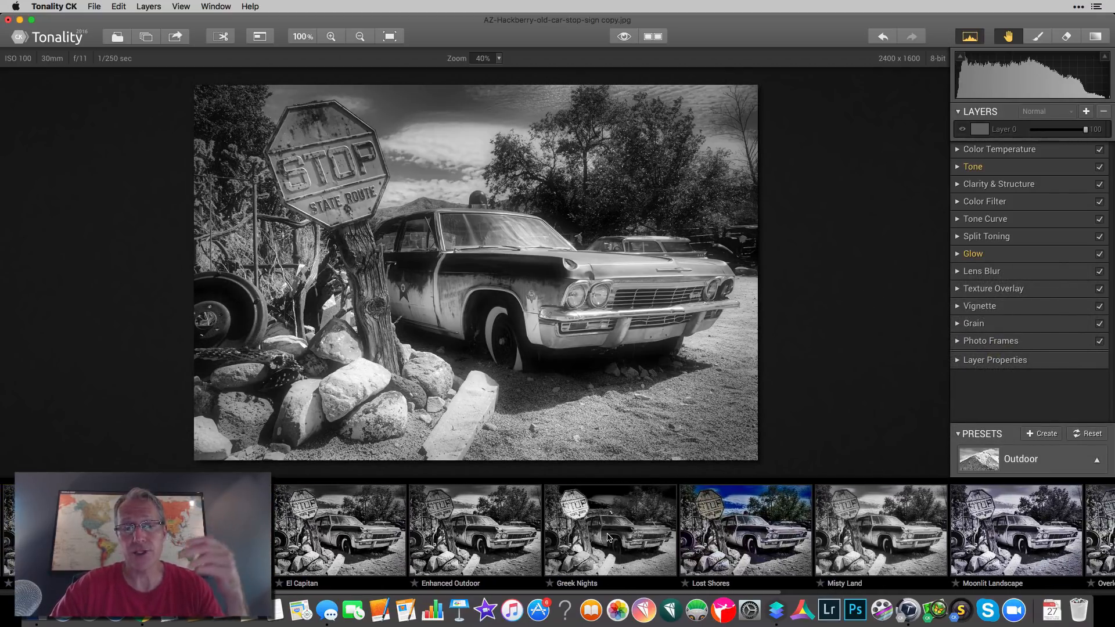
scroll(810, 532, "right", 5)
left_click(799, 531)
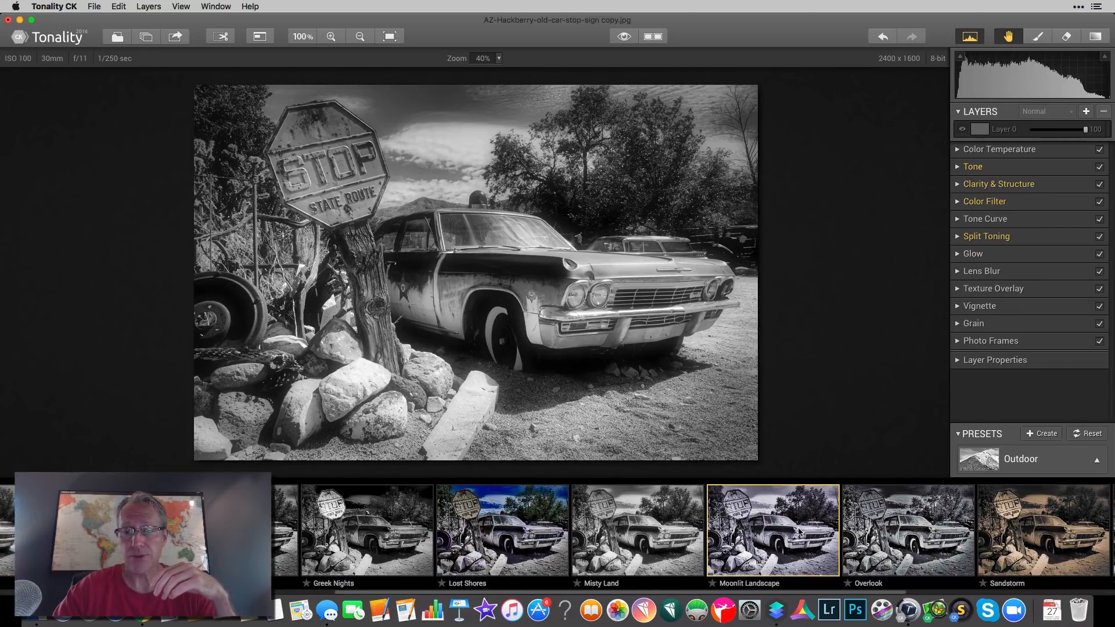
Apply the Grainy Film preset from the Street category and reduce its amount to 67
left_click(1020, 455)
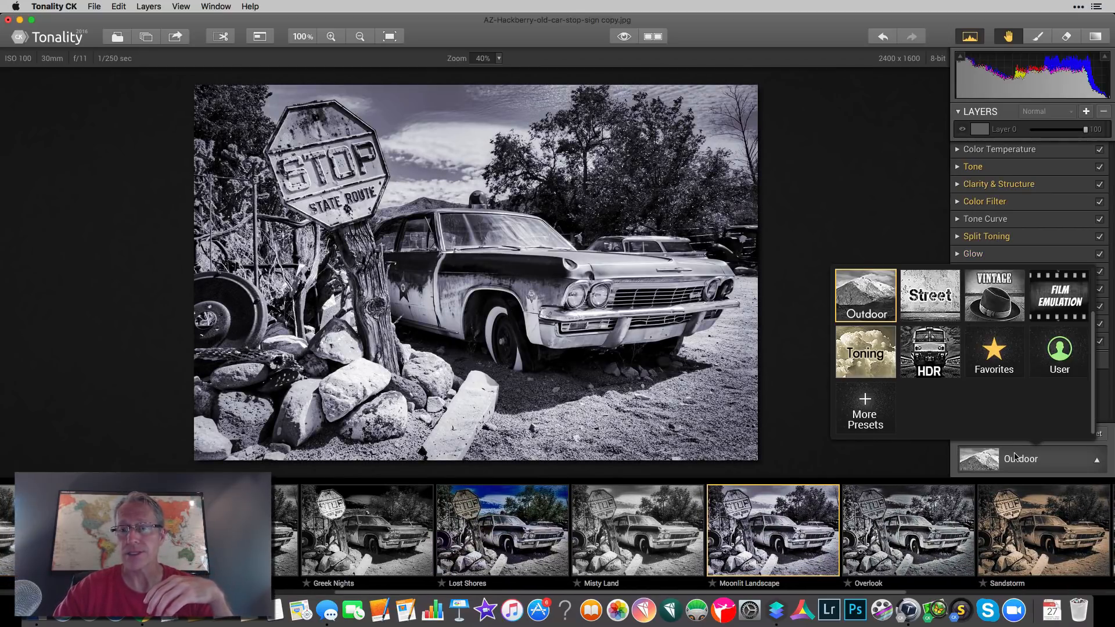
left_click(926, 308)
scroll(598, 506, "right", 1)
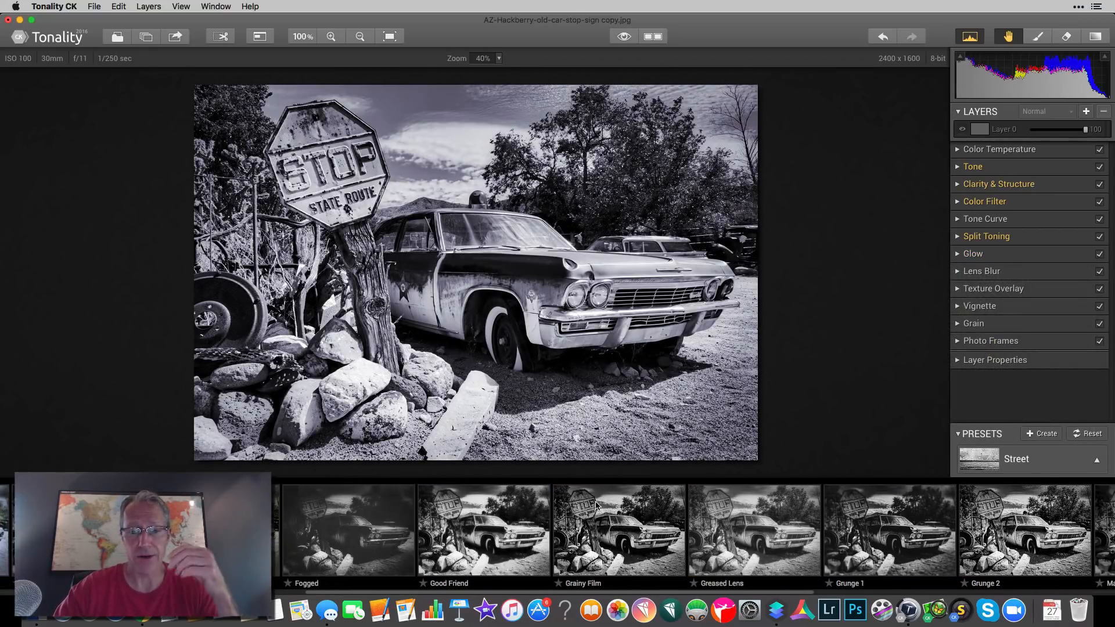
left_click(598, 509)
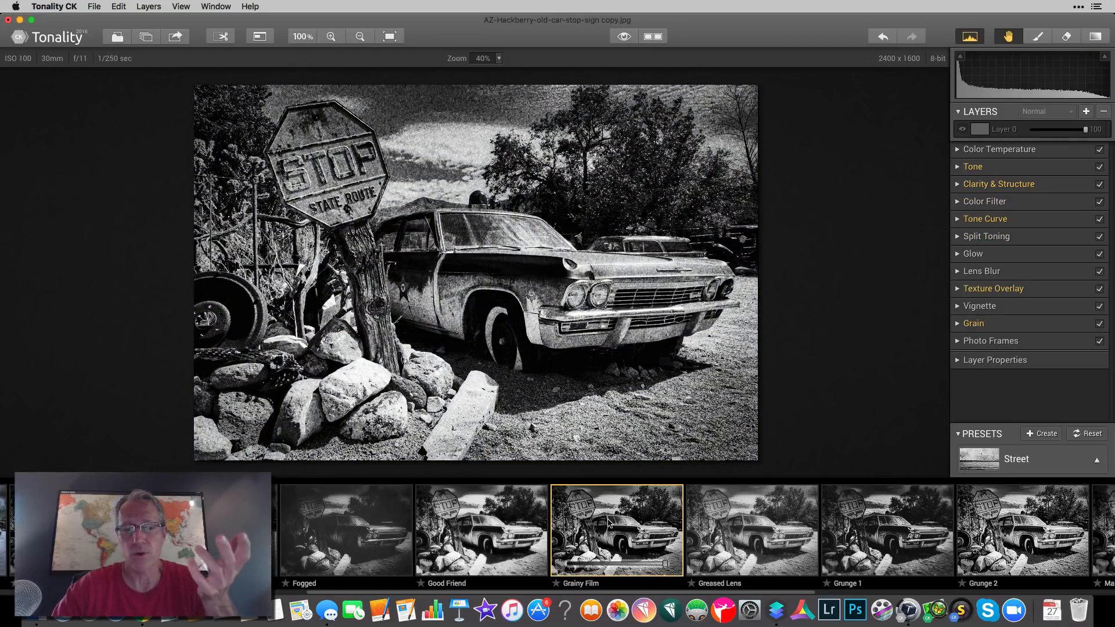
left_click_drag(665, 563, 631, 562)
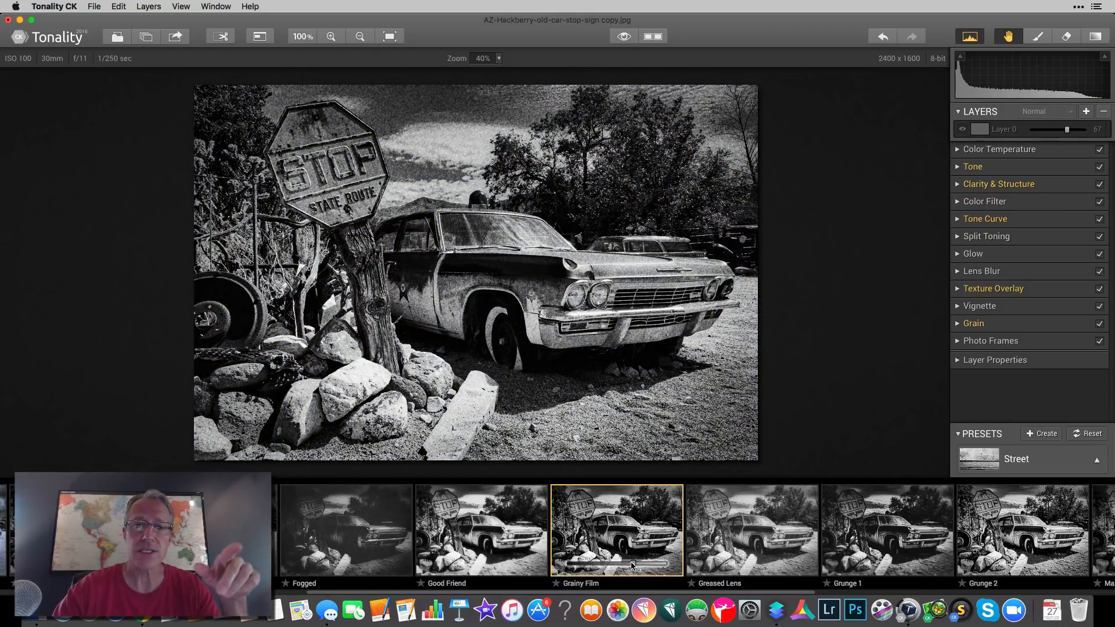
Apply the Great Depression preset from the Vintage category to the photo
left_click(987, 462)
left_click(1004, 299)
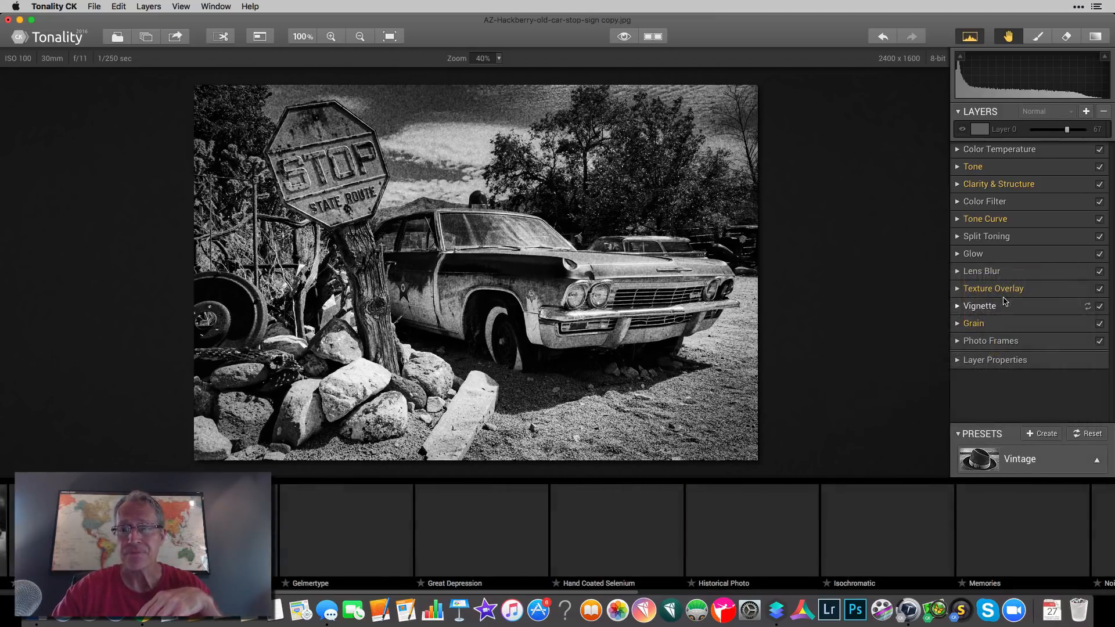
scroll(562, 517, "right", 1)
left_click(413, 533)
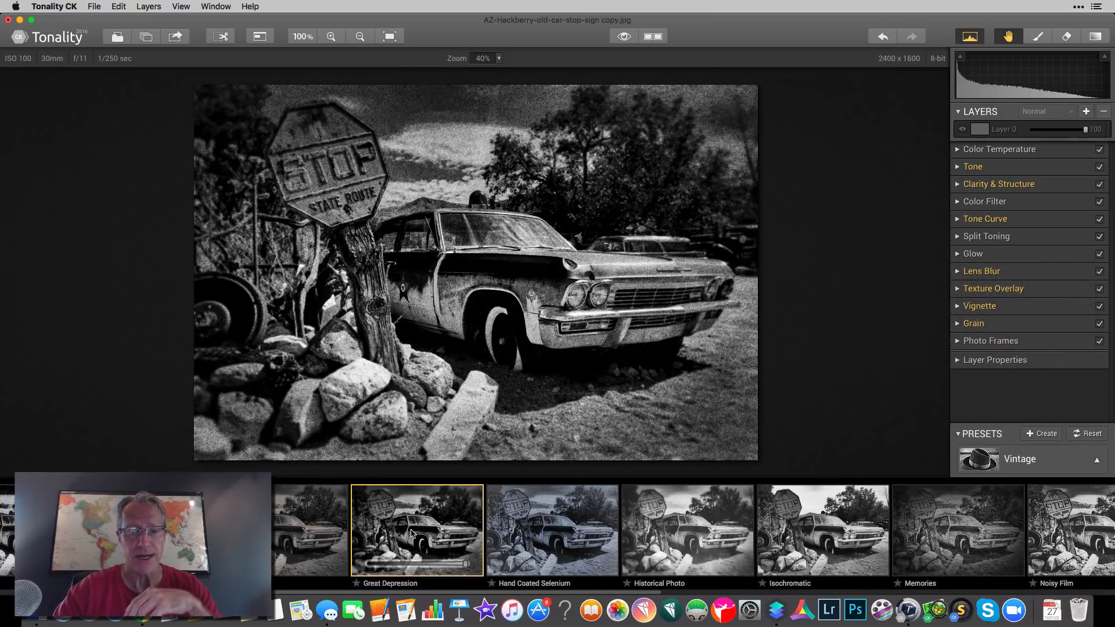
Try the Old & Faded and Pinhole Color presets from the Vintage category on the photo
scroll(604, 537, "right", 3)
scroll(639, 531, "right", 5)
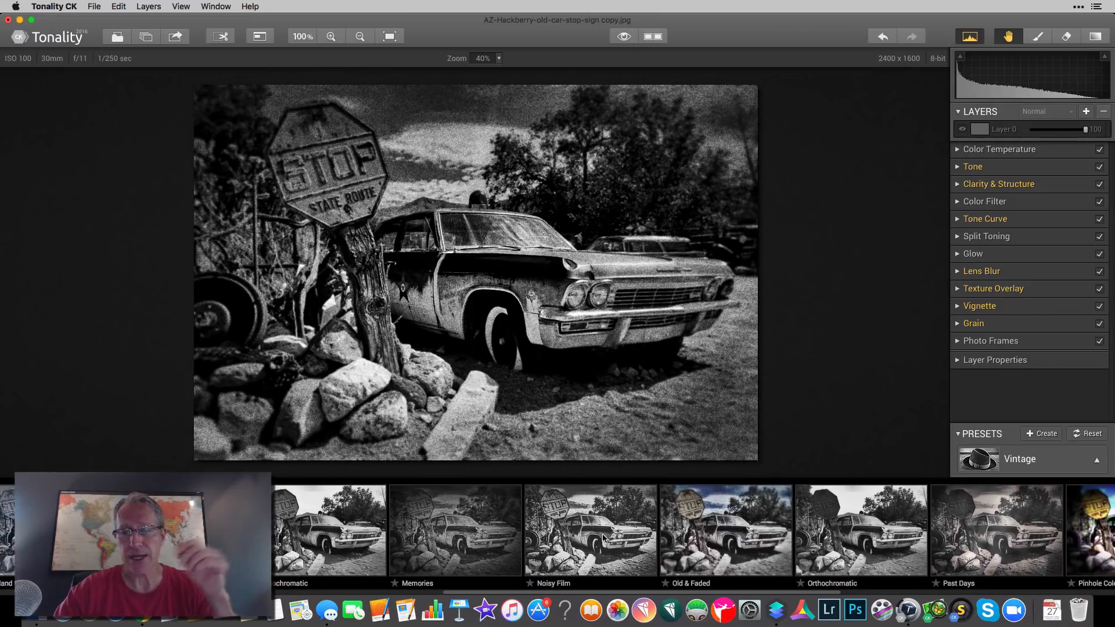
left_click(686, 529)
scroll(691, 530, "right", 5)
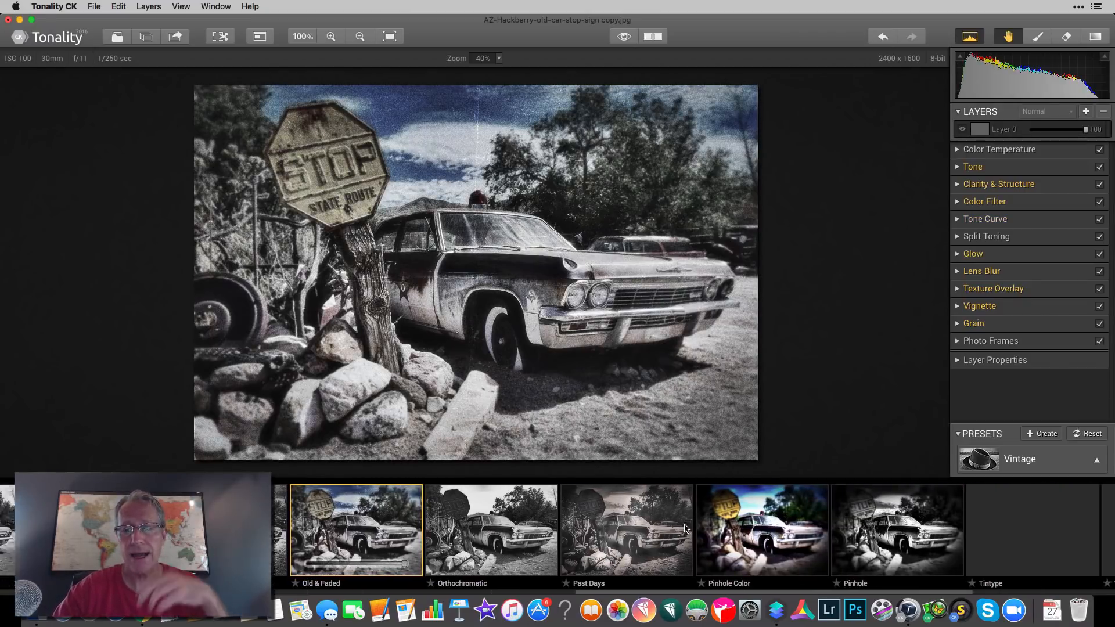
left_click(697, 531)
Apply the Tintype preset from the Vintage category to the photo
scroll(697, 530, "right", 2)
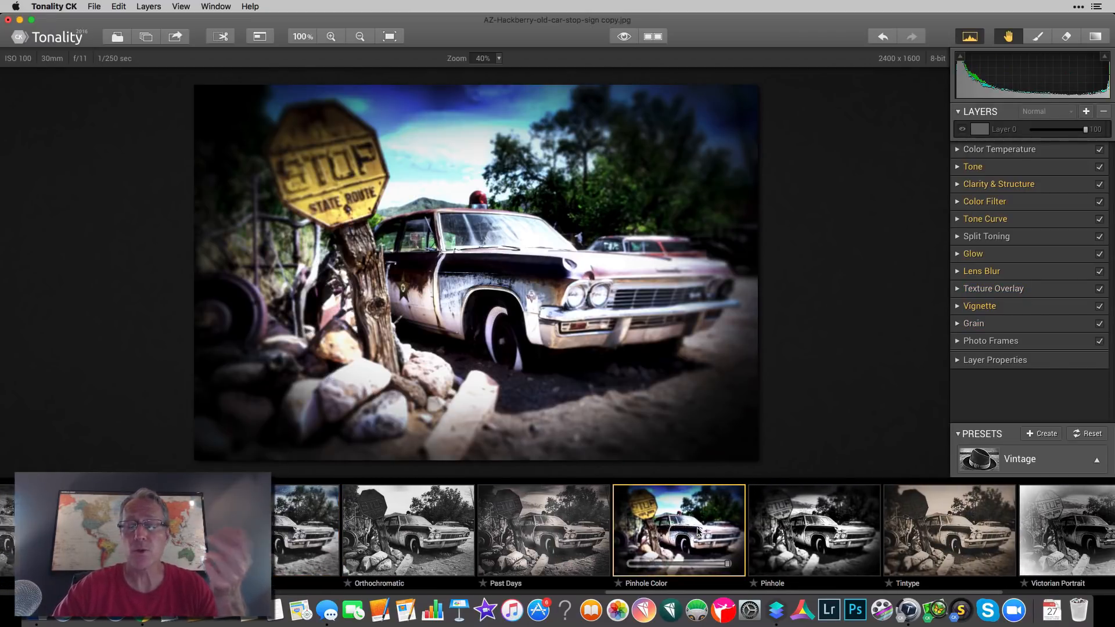
scroll(697, 531, "right", 3)
left_click(675, 531)
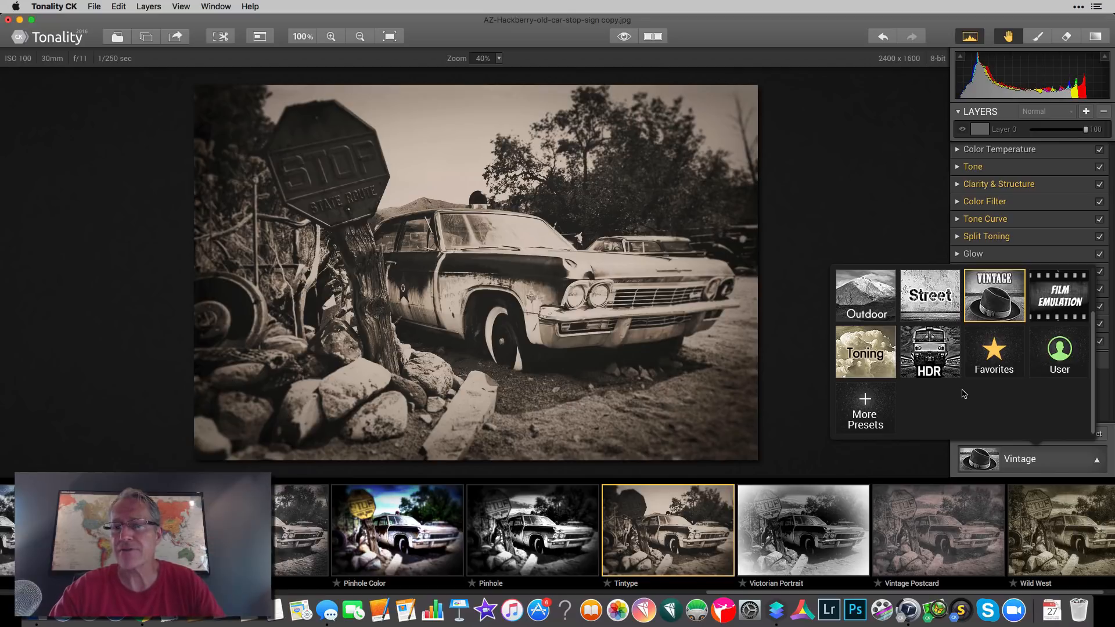
Apply the HDR Strong preset from the HDR category and look over the other HDR presets
left_click(934, 354)
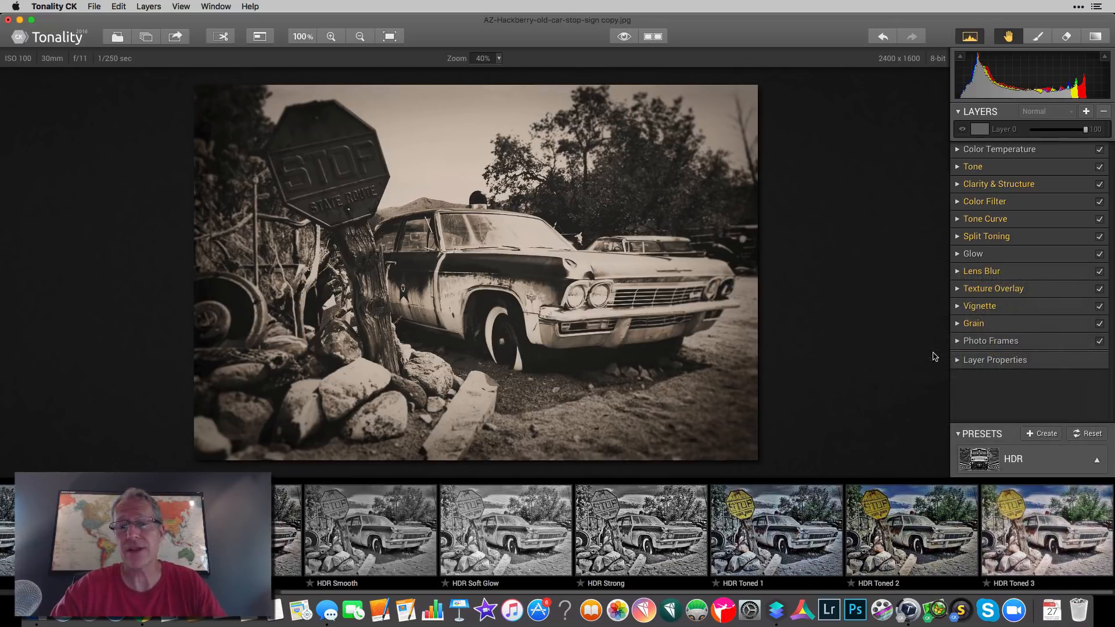
left_click(643, 547)
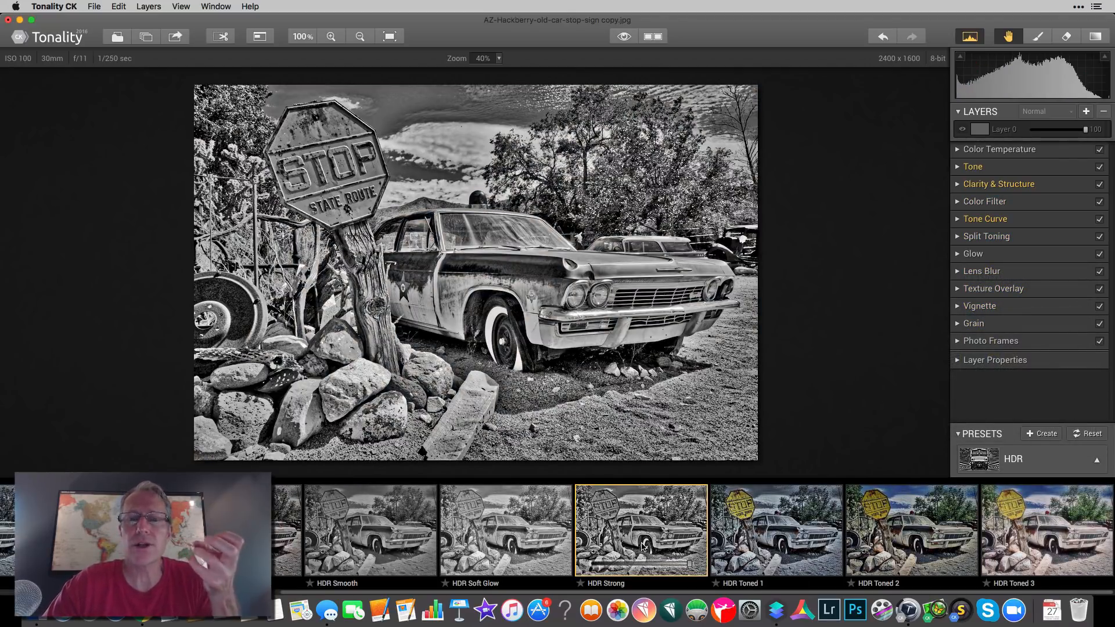
scroll(535, 531, "left", 5)
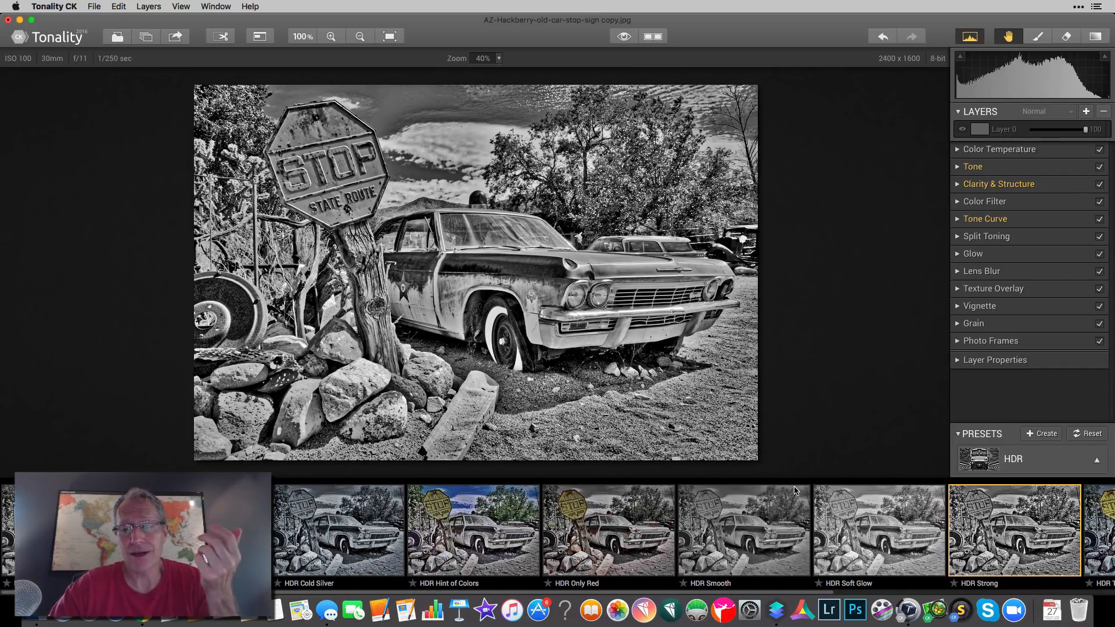
Hide the presets and reset all adjustments on the photo
left_click(959, 435)
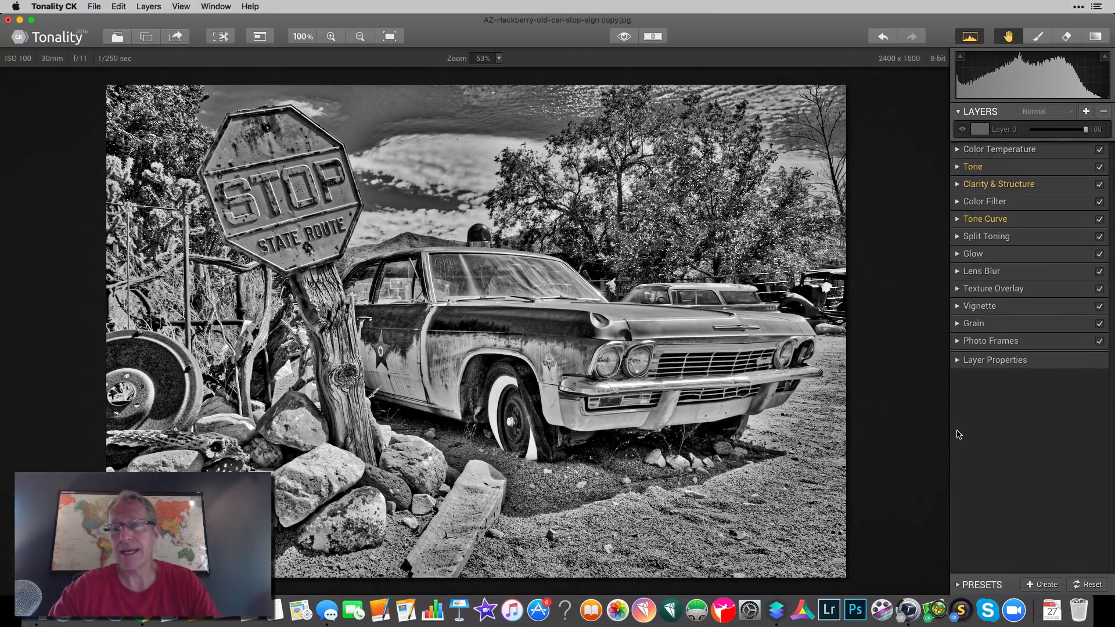
left_click(1090, 586)
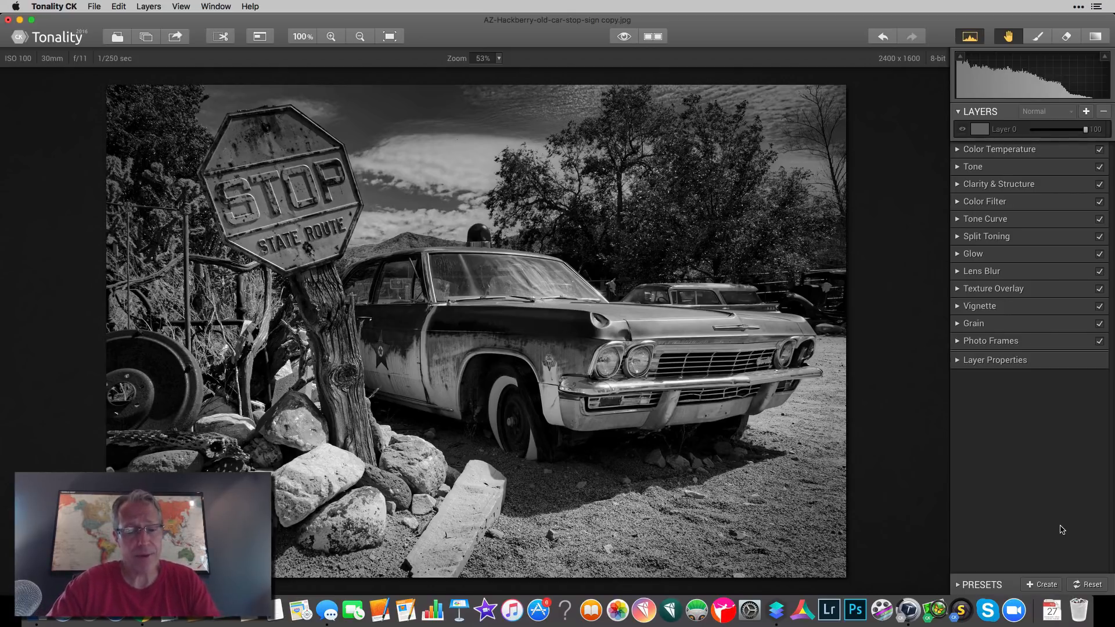
Switch to Luminar 2018 and show its presets strip below the photo
key("super+Tab")
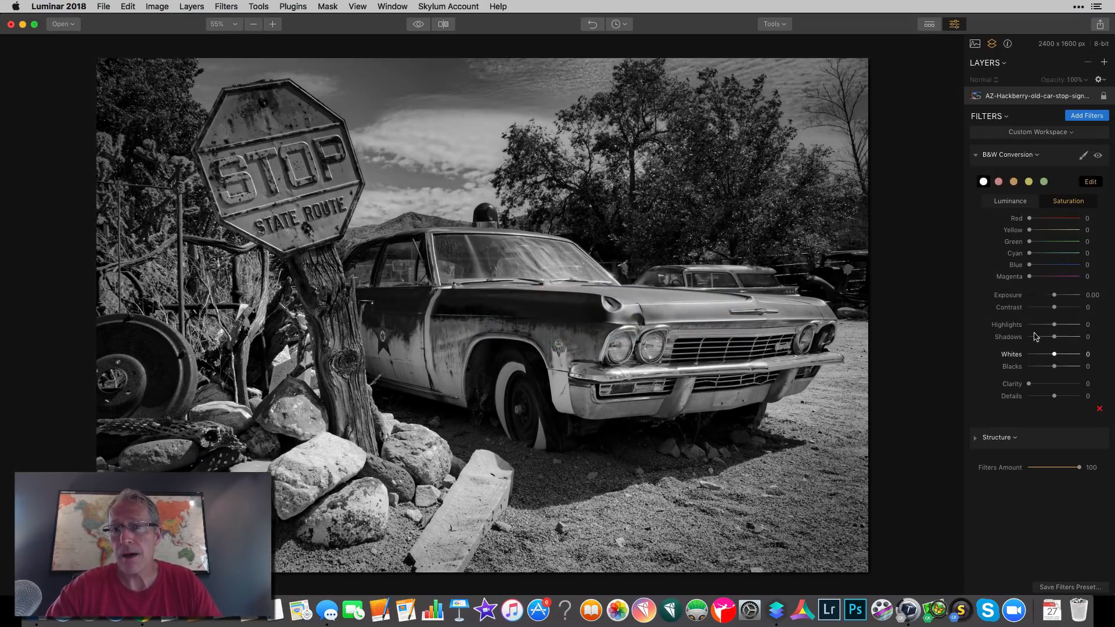
left_click(929, 25)
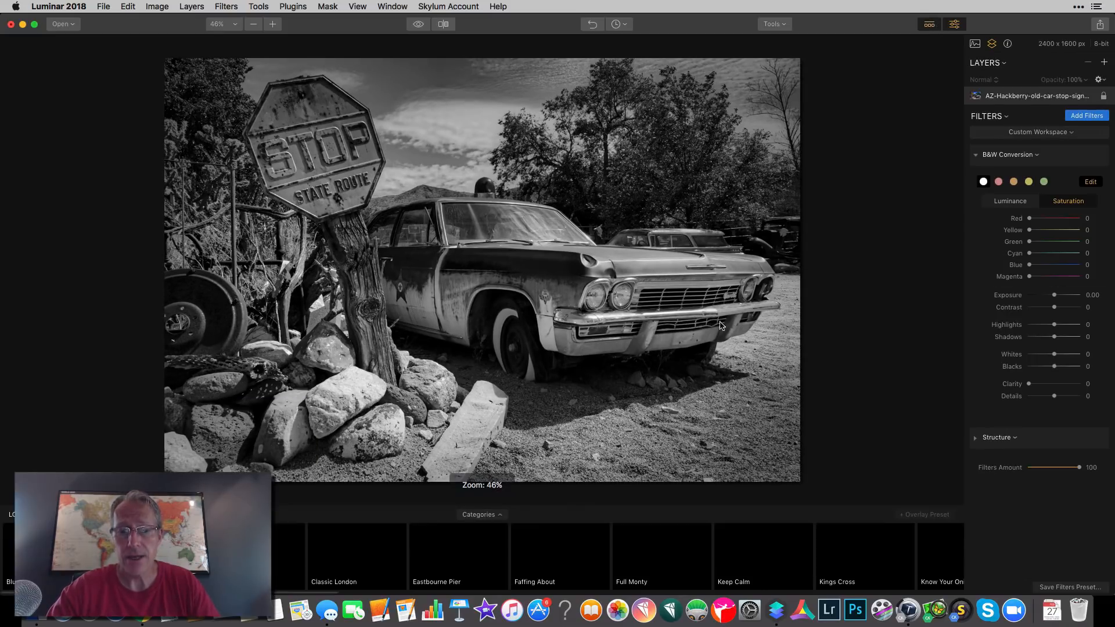
Show the User Presets category, look over the presets from Mono1 to Mono7, and hide the presets strip
left_click(481, 514)
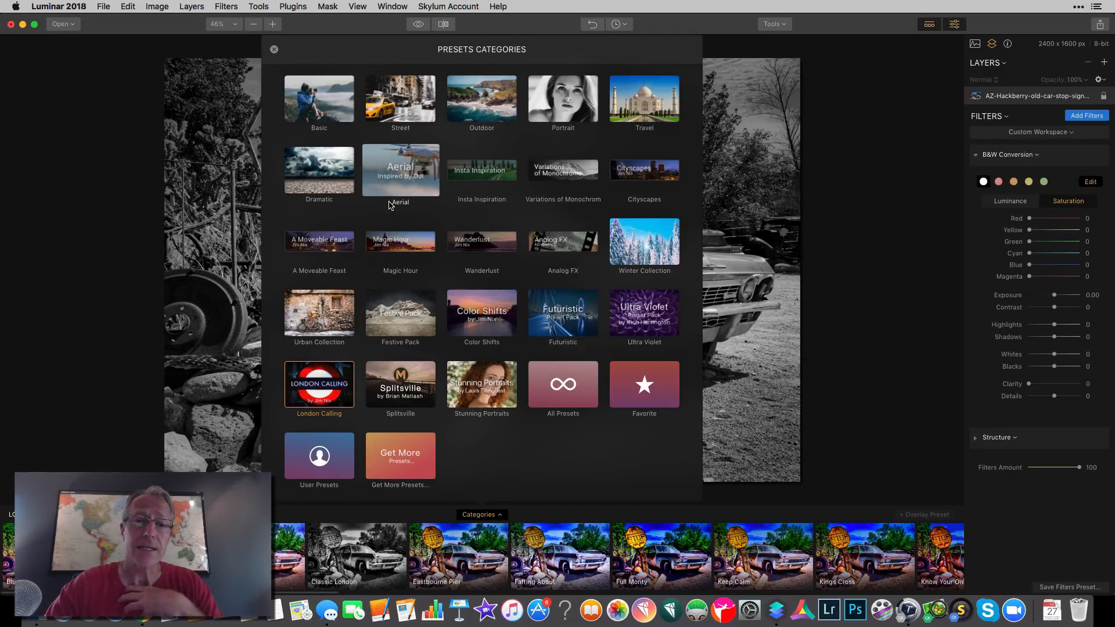
left_click(325, 442)
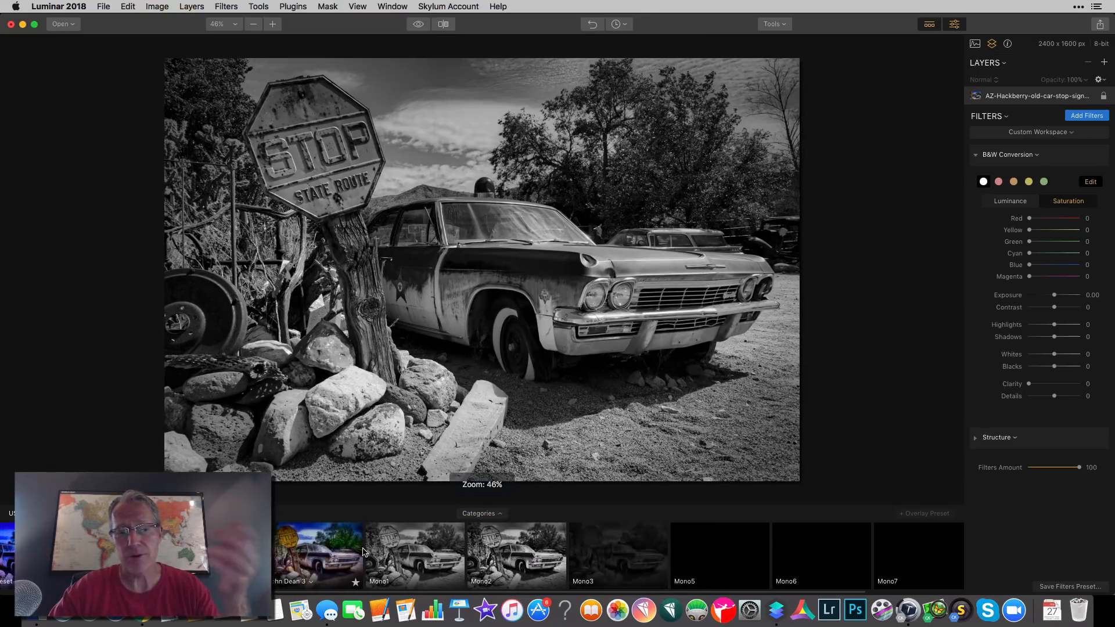
scroll(364, 552, "left", 2)
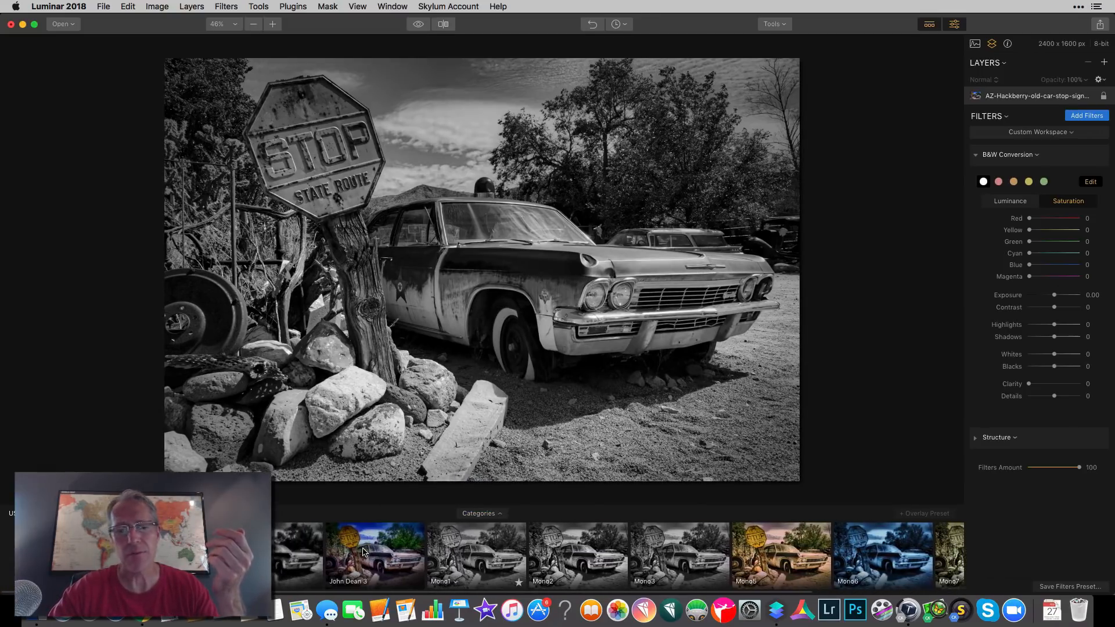
left_click(924, 26)
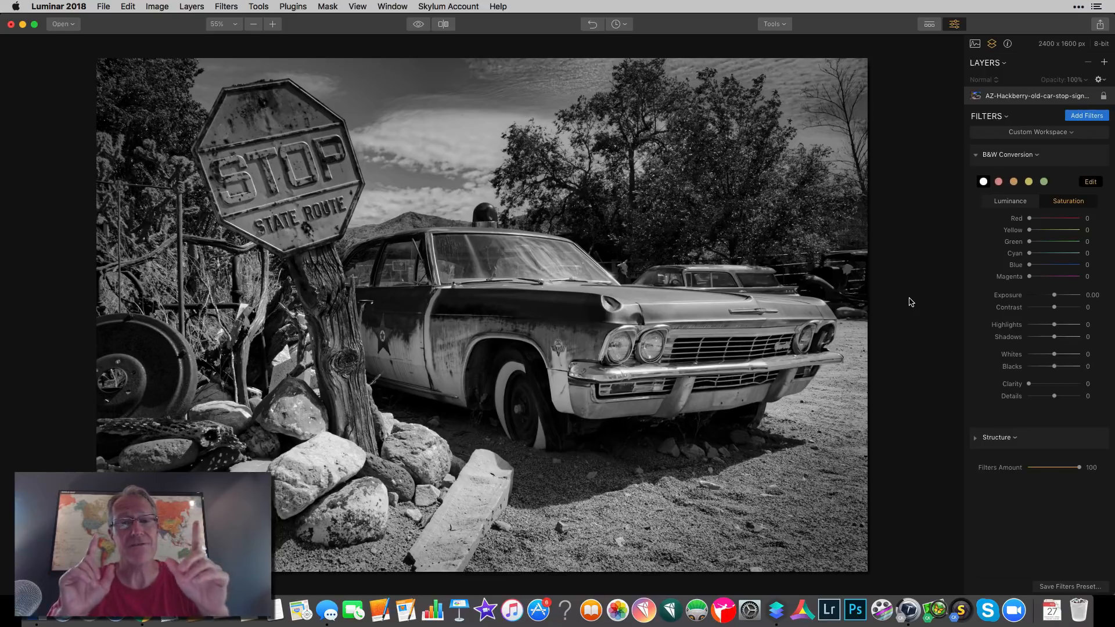
Switch to Tonality CK and apply the HDR Smooth preset to the photo
key("super+Tab")
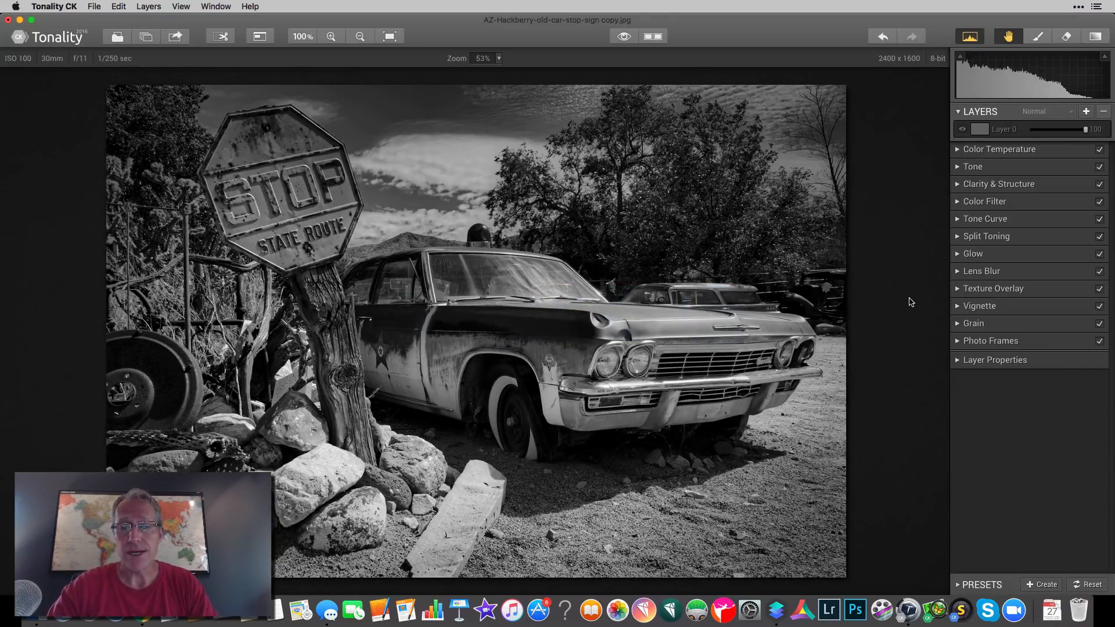
left_click(983, 584)
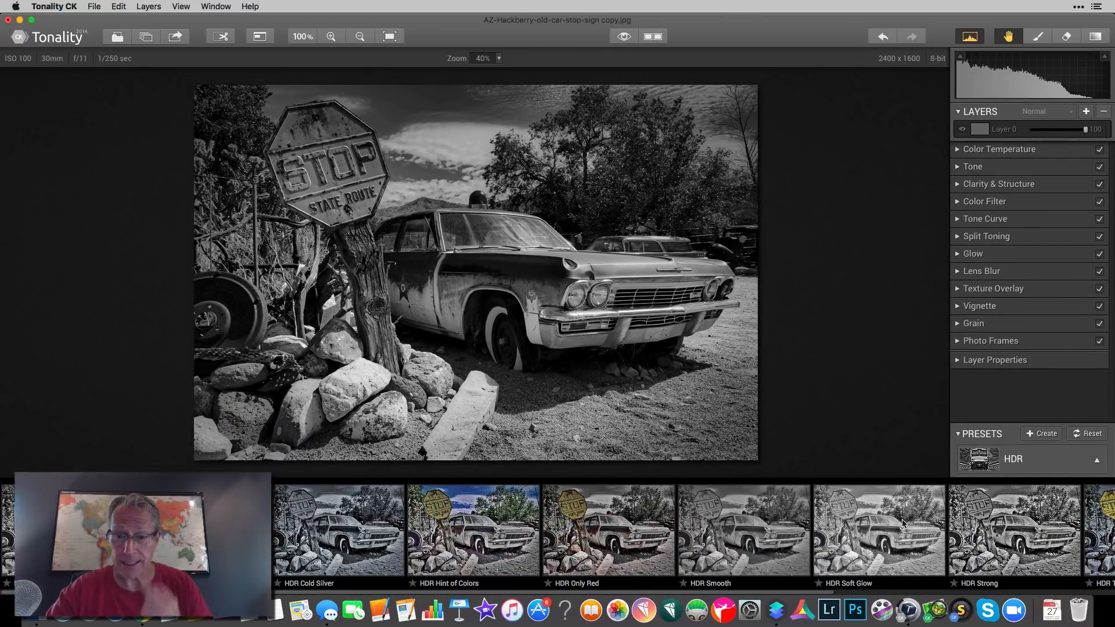
left_click(734, 532)
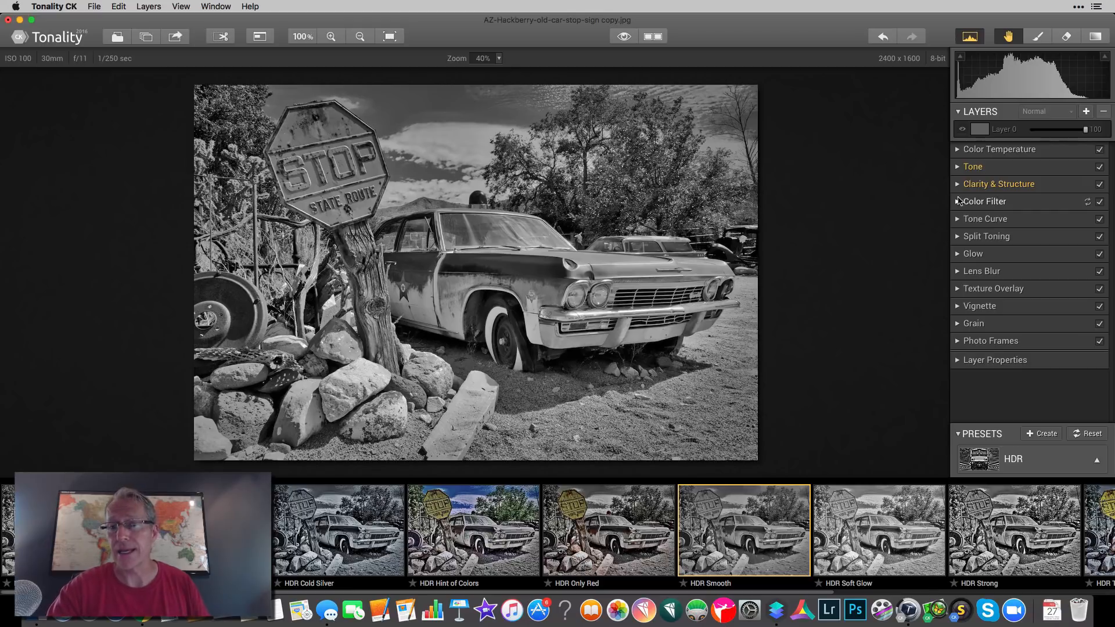
Inspect the preset's Tone and Clarity & Structure settings, and reset all adjustments with the presets hidden
left_click(969, 169)
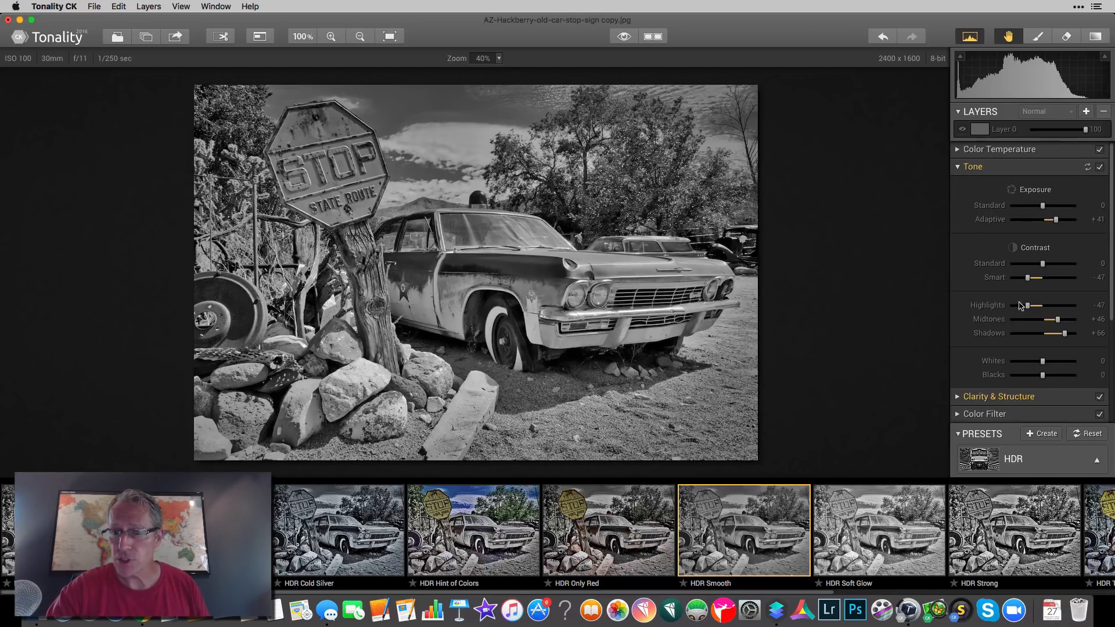
left_click(1000, 401)
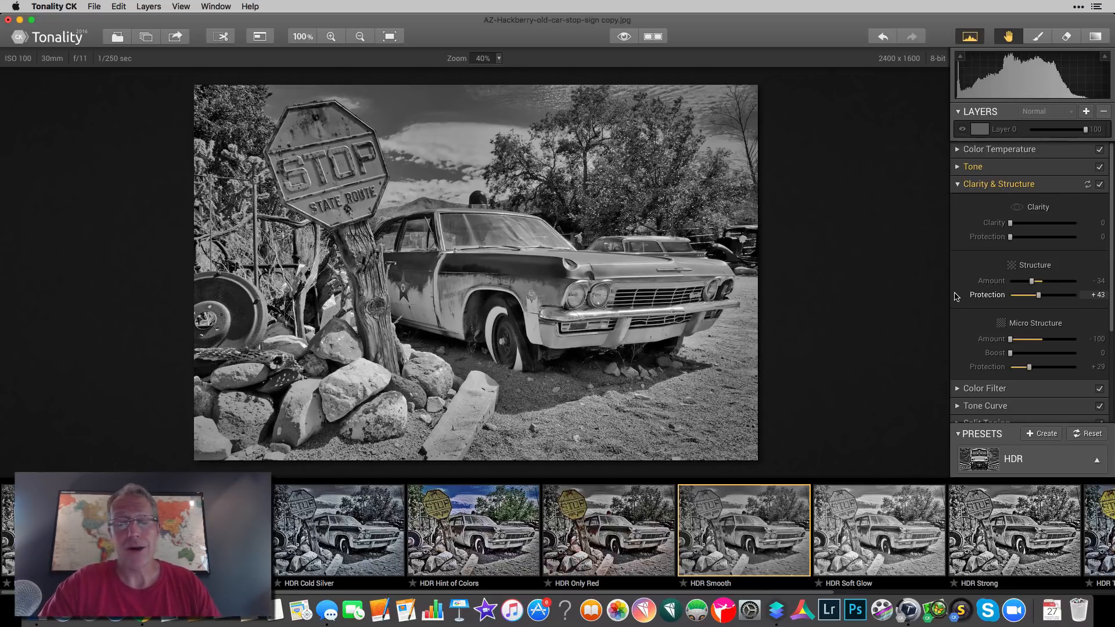
left_click(961, 436)
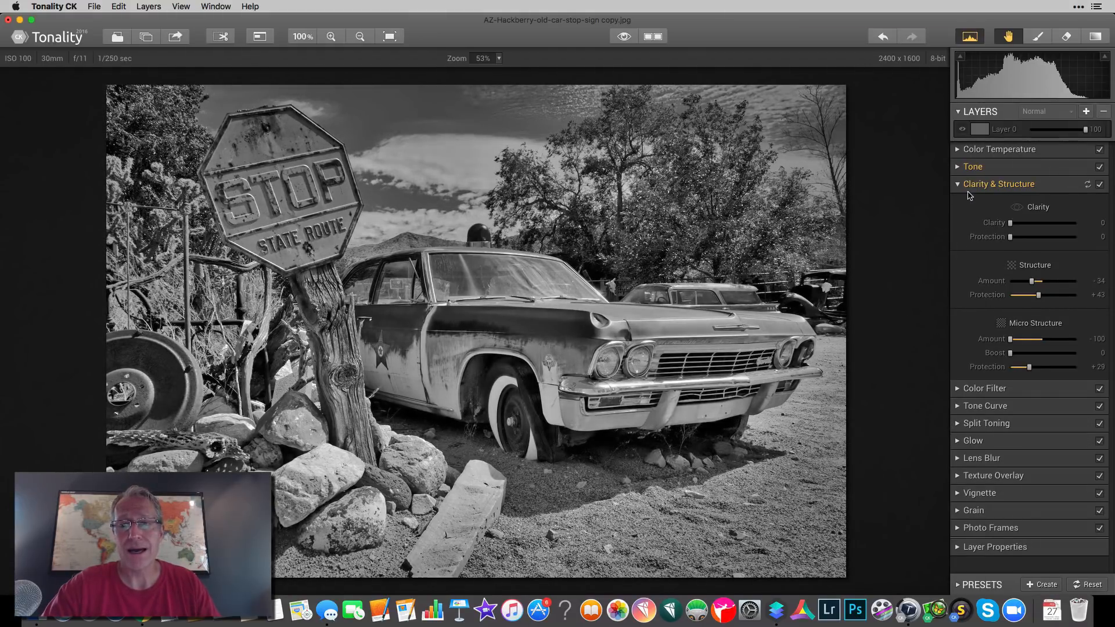
left_click(959, 184)
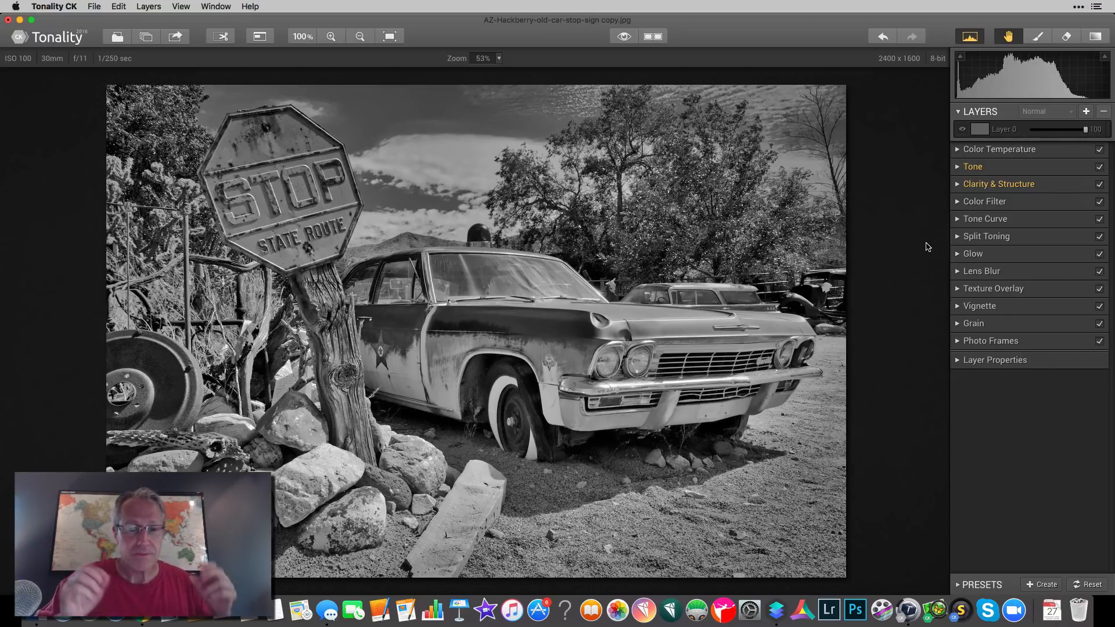
left_click(1076, 584)
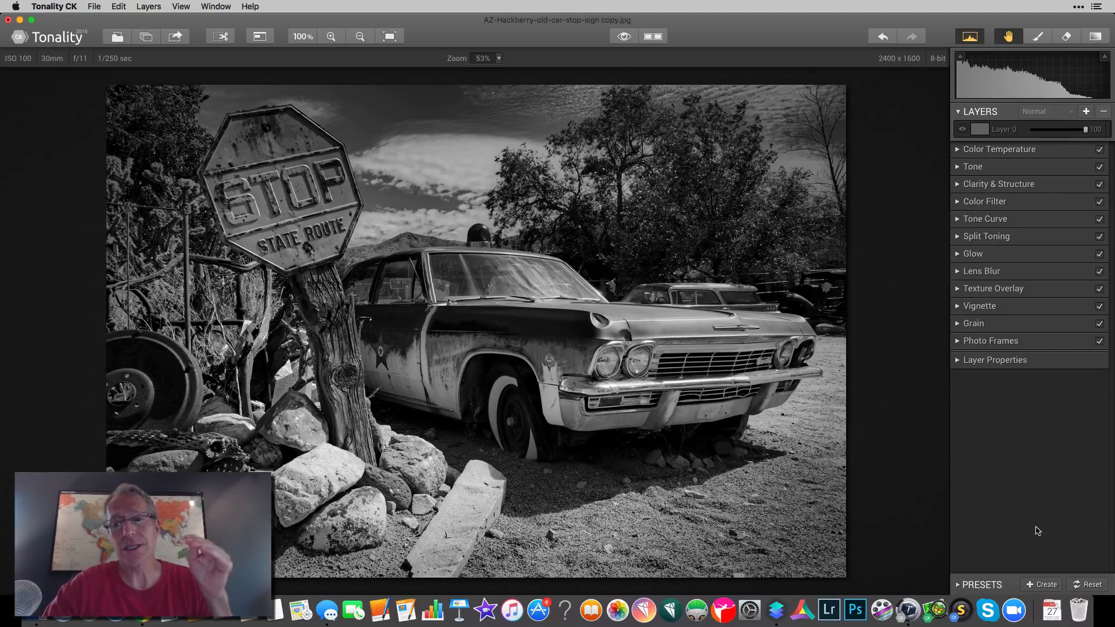
Set the Lens Blur amount to 100 and place the blur's center on the car's front headlights
left_click(959, 272)
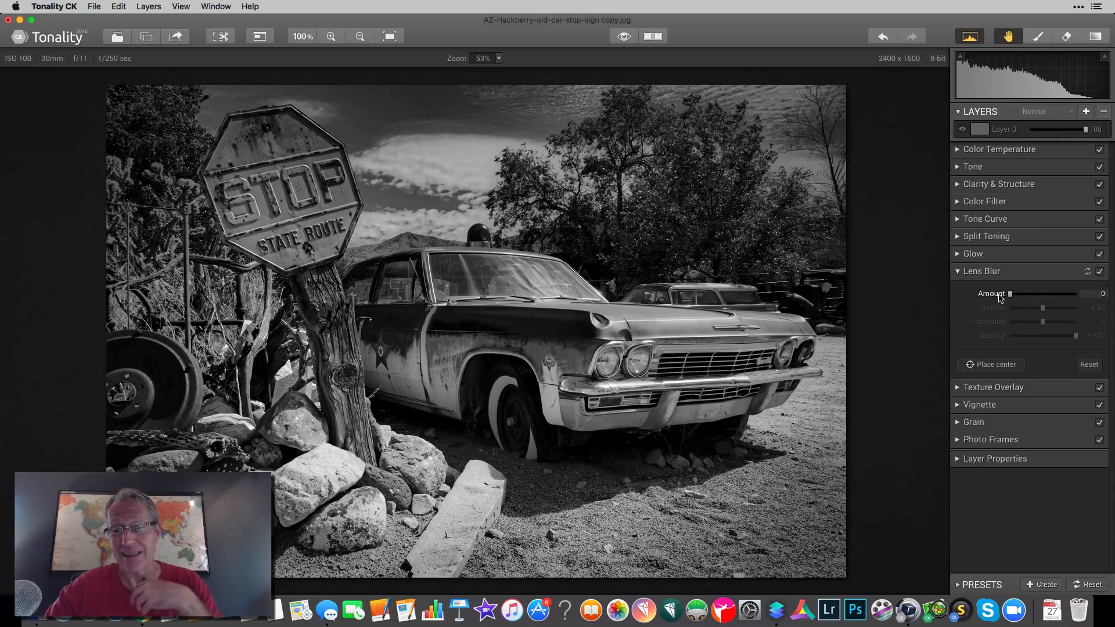
left_click_drag(1010, 295, 1089, 284)
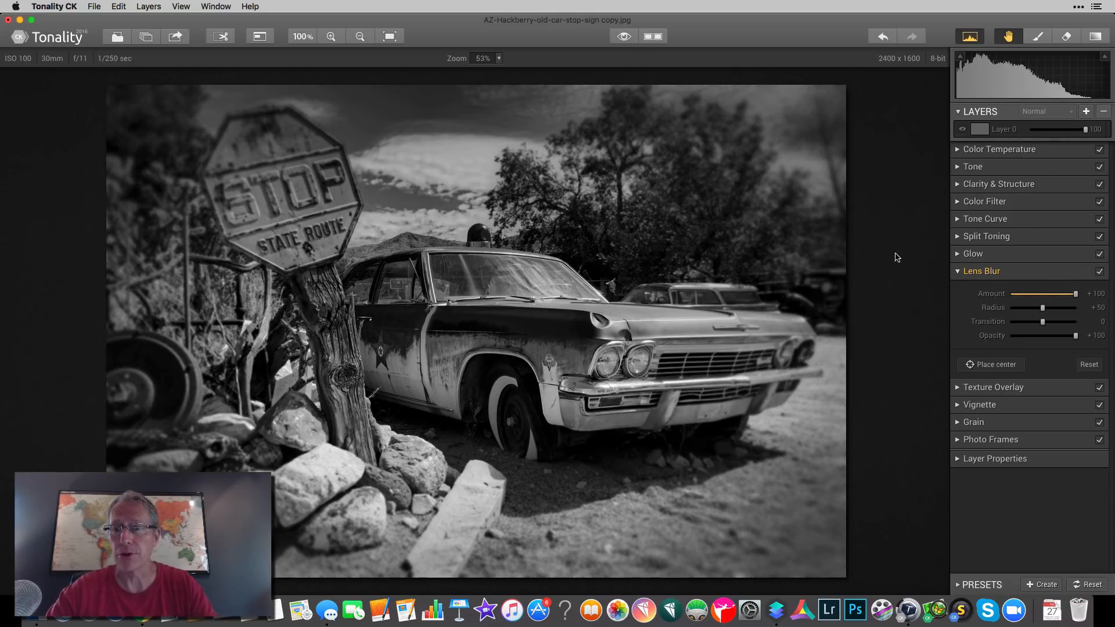
left_click(994, 367)
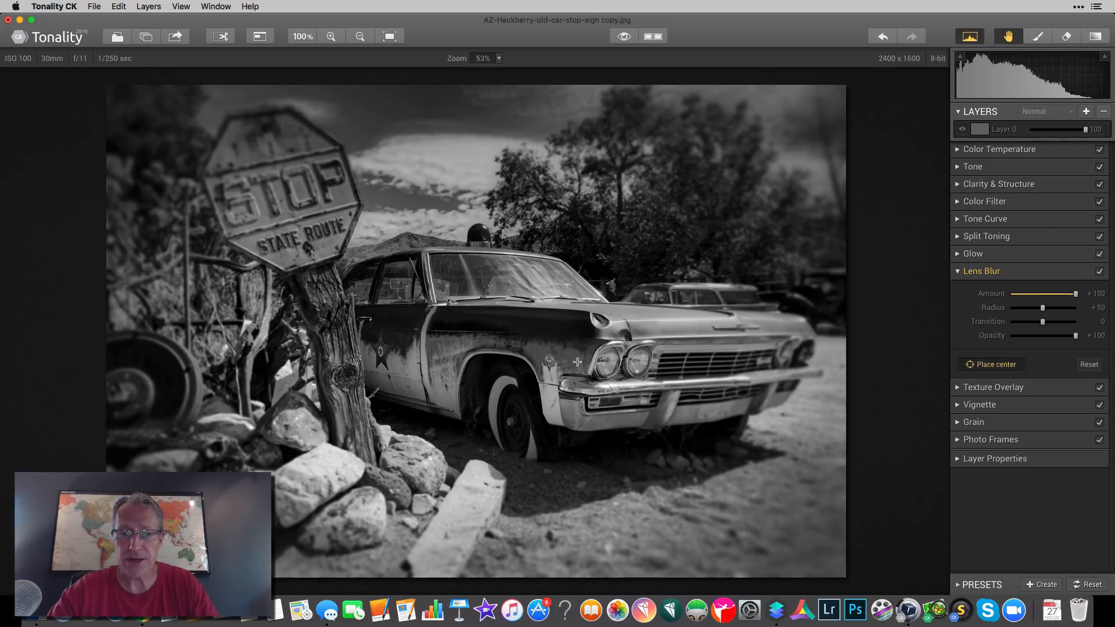
left_click(606, 343)
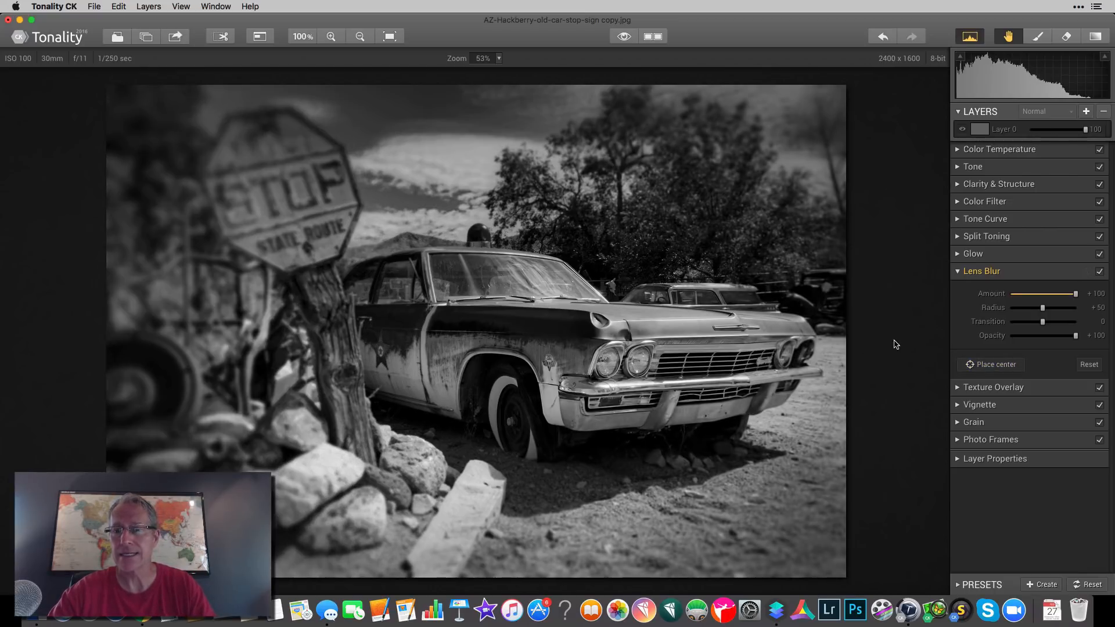
Set the Lens Blur radius to 7, transition to -73 and opacity to 87, and reset the filter
left_click_drag(1042, 308, 1067, 339)
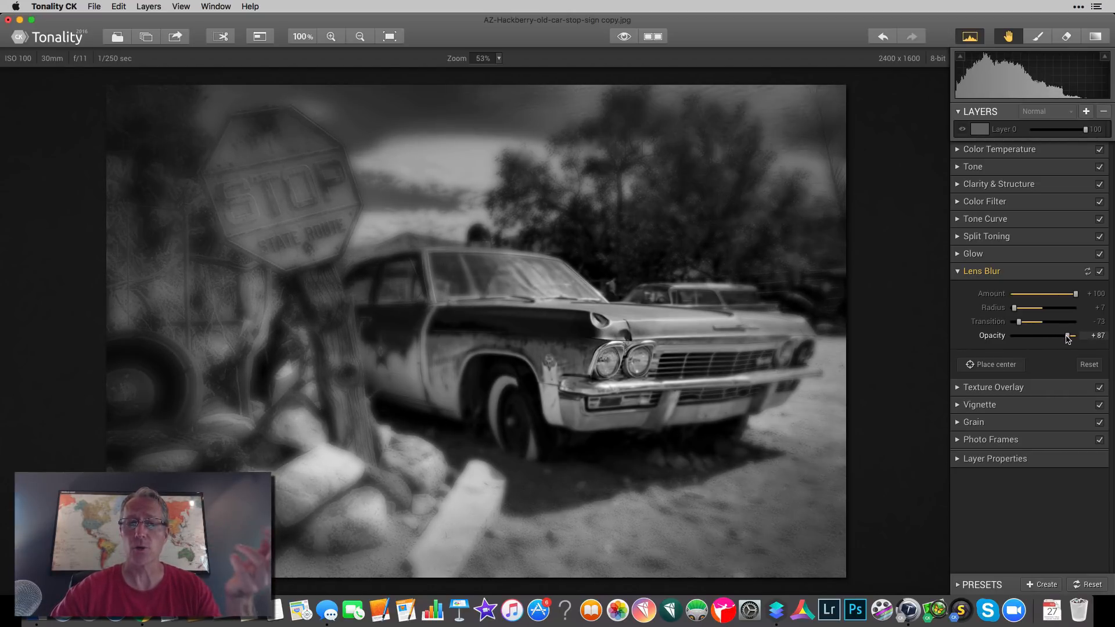
left_click(1087, 273)
left_click(958, 273)
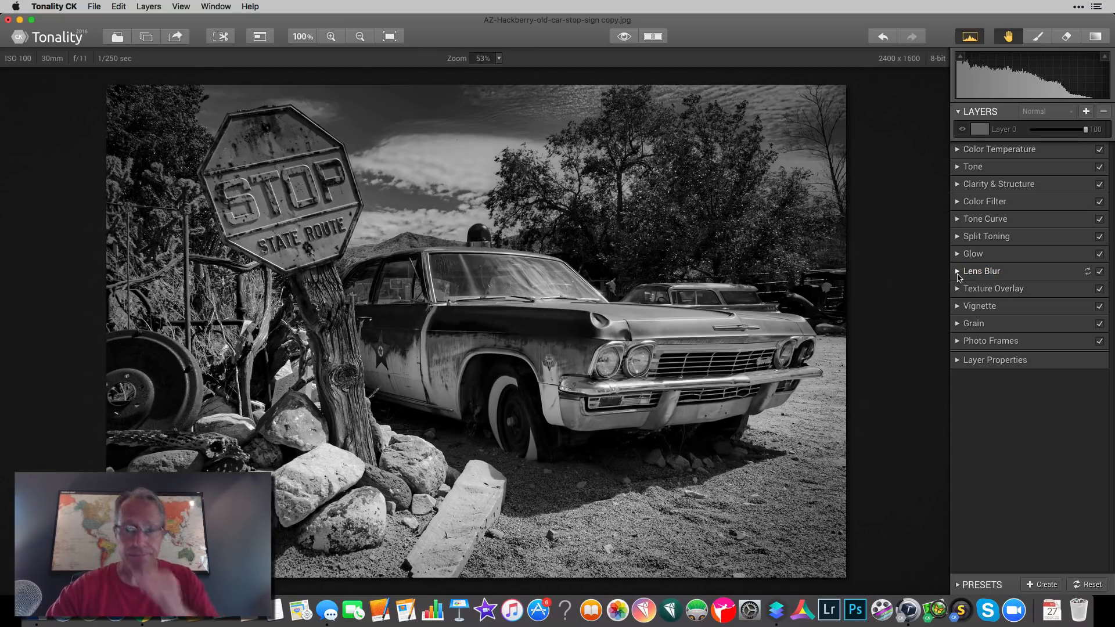
Add the rough-edged black photo frame around the photo and try out different frame widths
left_click(958, 342)
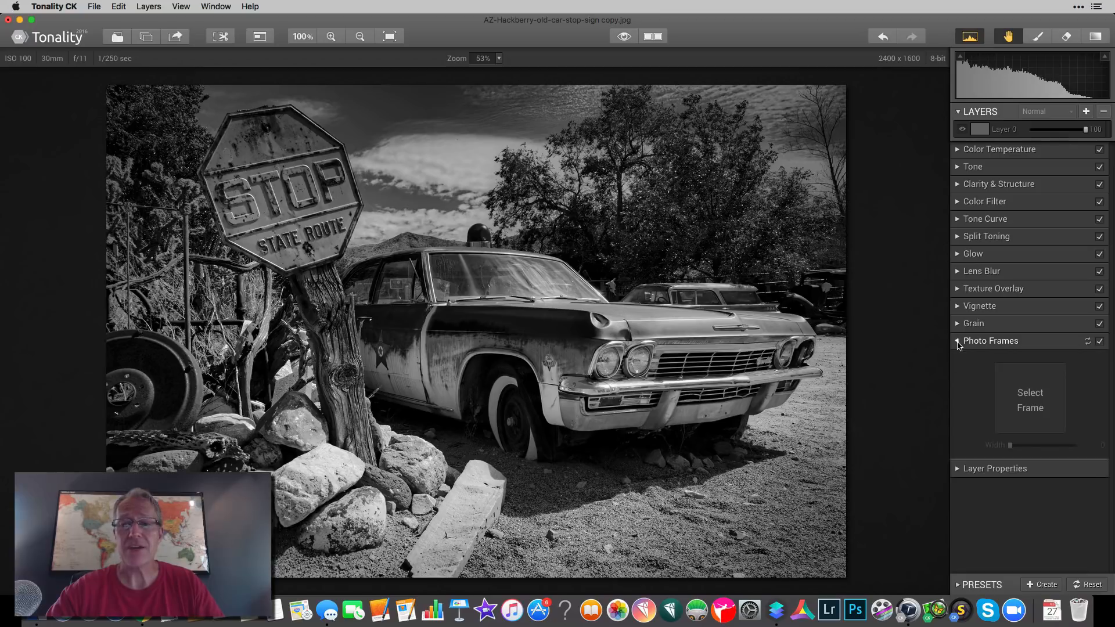
left_click(1027, 391)
left_click(869, 370)
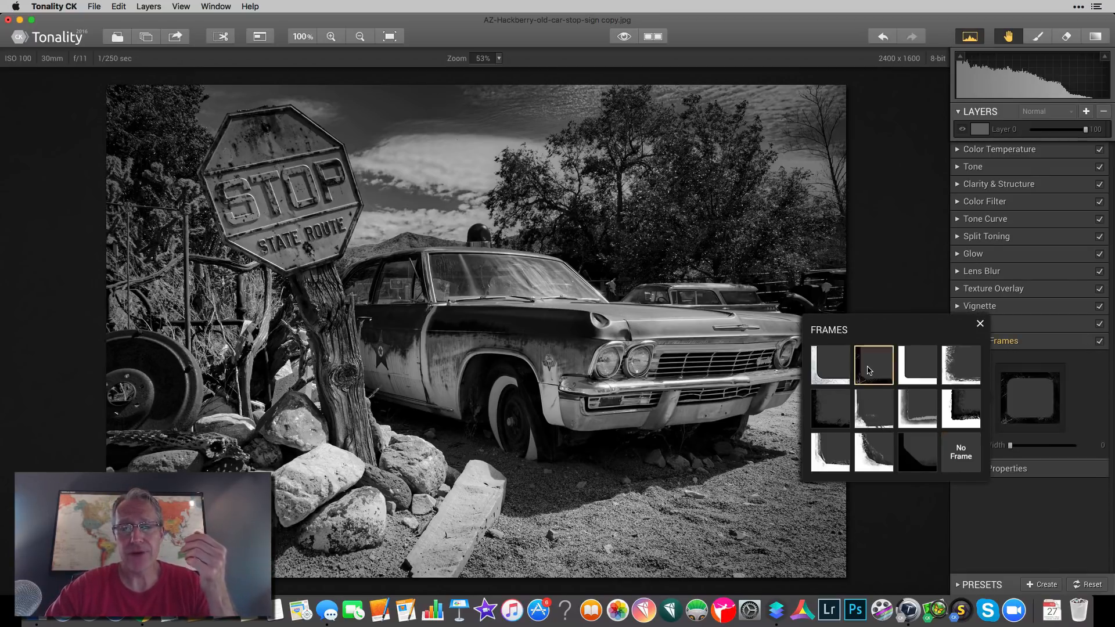
left_click(980, 324)
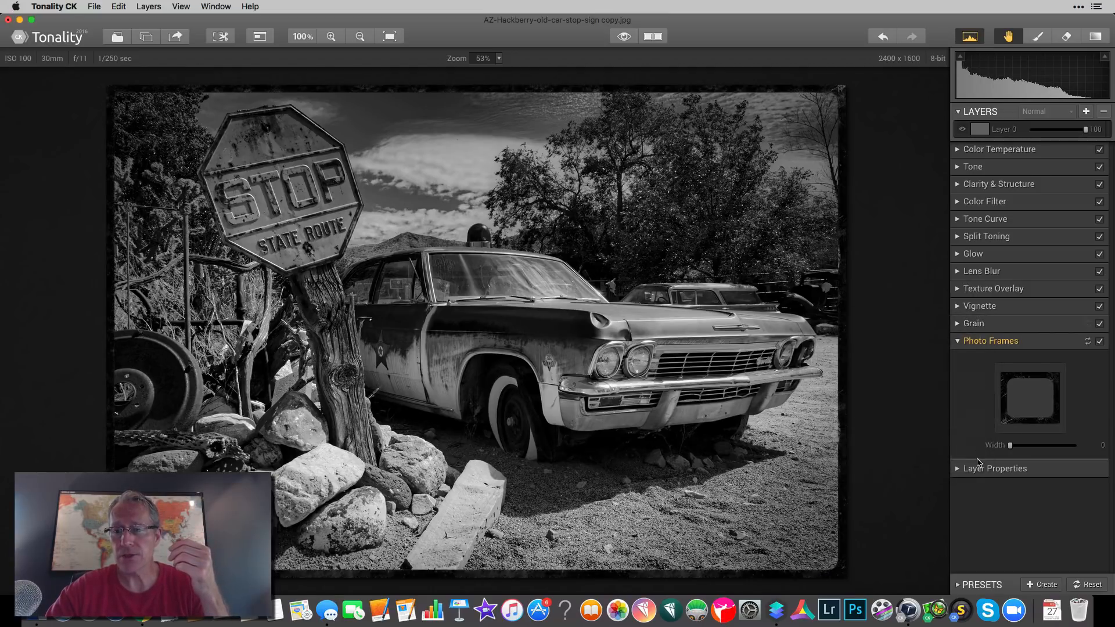
mouse_move(1011, 448)
left_mouse_down()
mouse_move(1063, 447)
mouse_move(999, 448)
left_mouse_up()
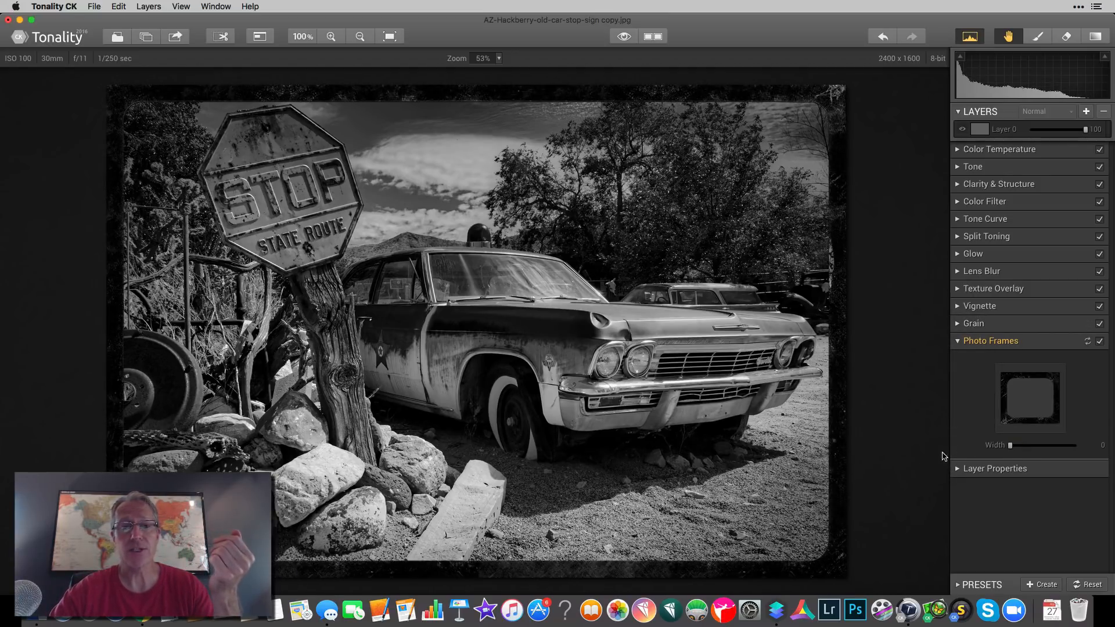
Replace the frame with the white one that has a rough black inner edge, set its width to 17, and reset Photo Frames
left_click(1030, 399)
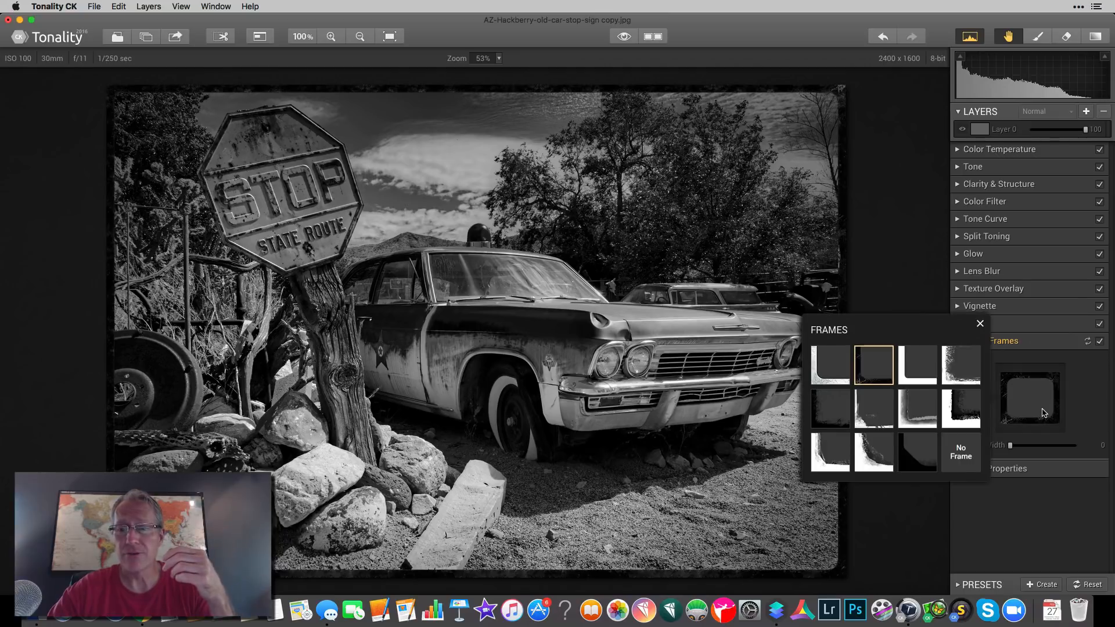
left_click(952, 408)
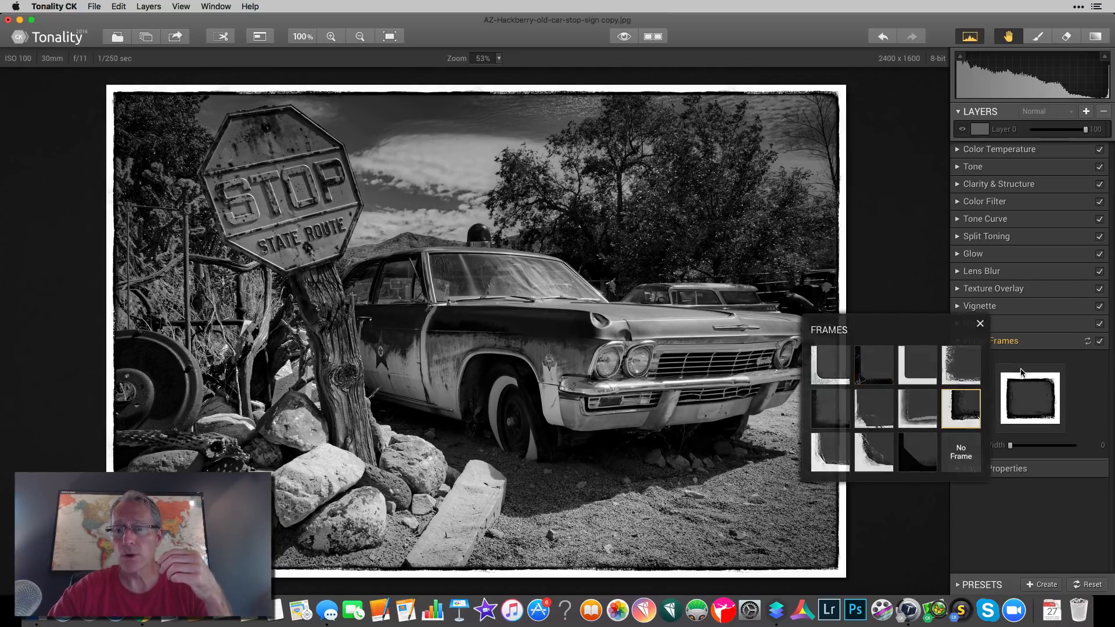
left_click(981, 323)
left_click_drag(1011, 446, 1022, 440)
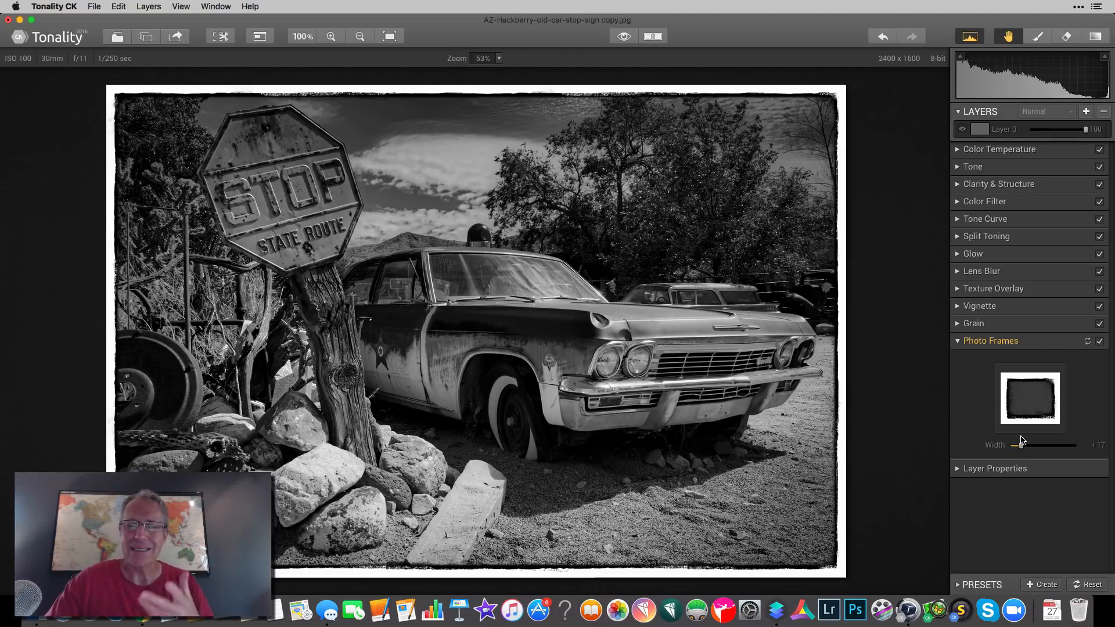
left_click(1087, 342)
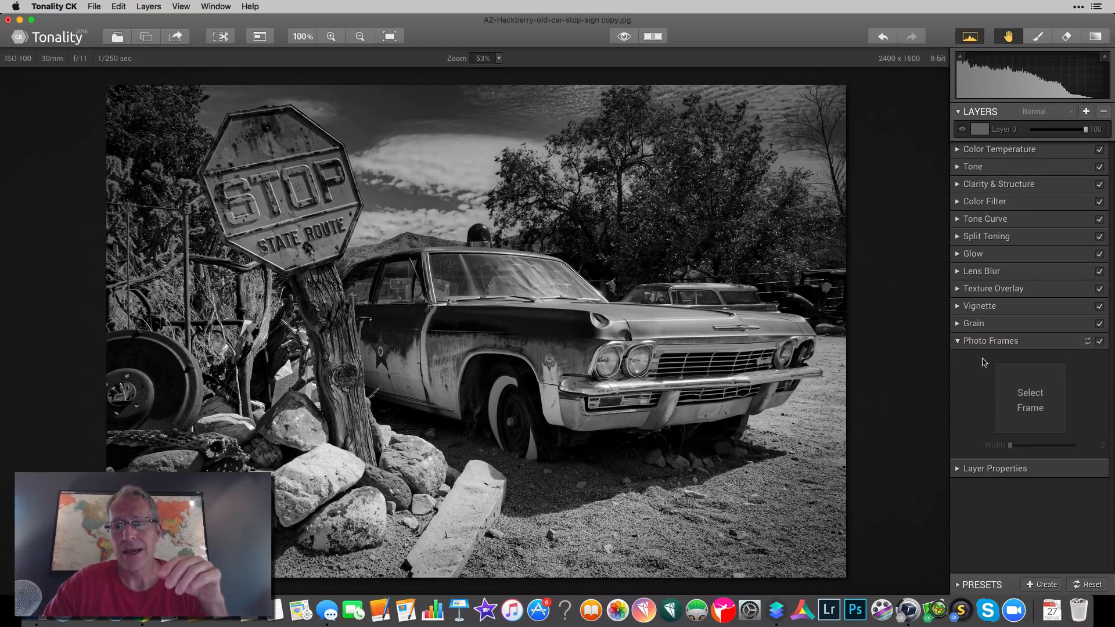
left_click(957, 341)
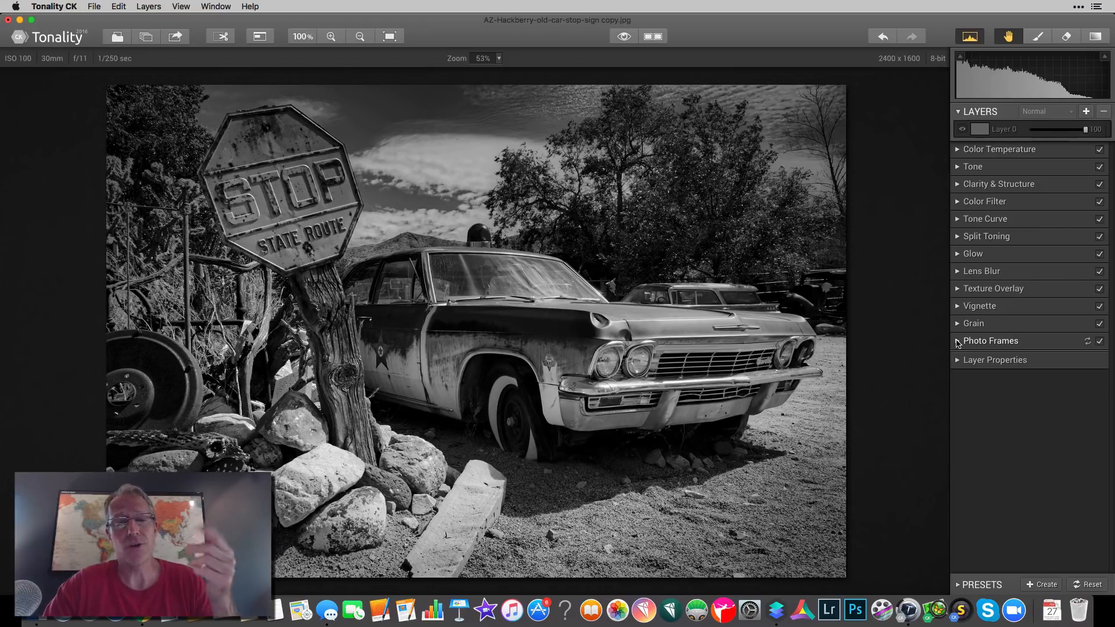
Switch to Luminar 2018 and load the Tonality workspace
key("super+Tab")
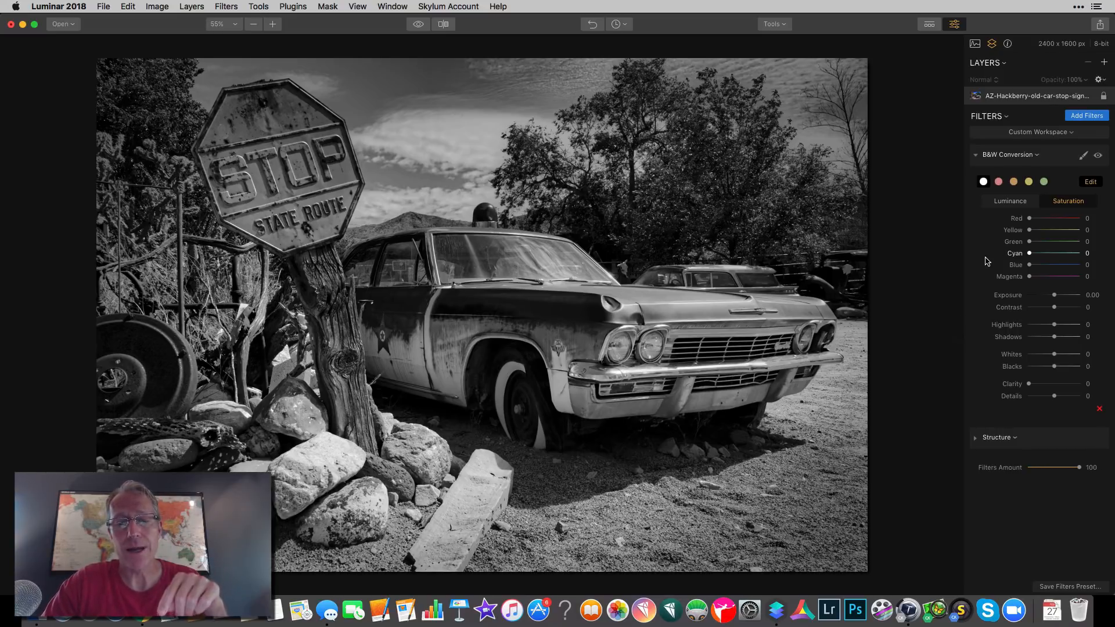
left_click(1026, 135)
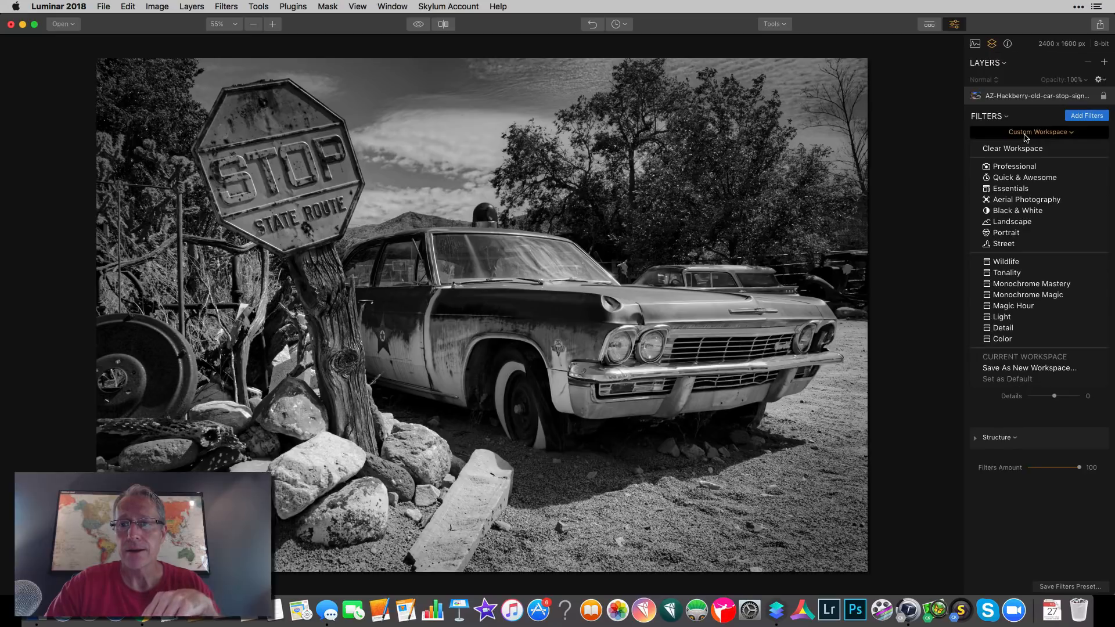
left_click(1000, 273)
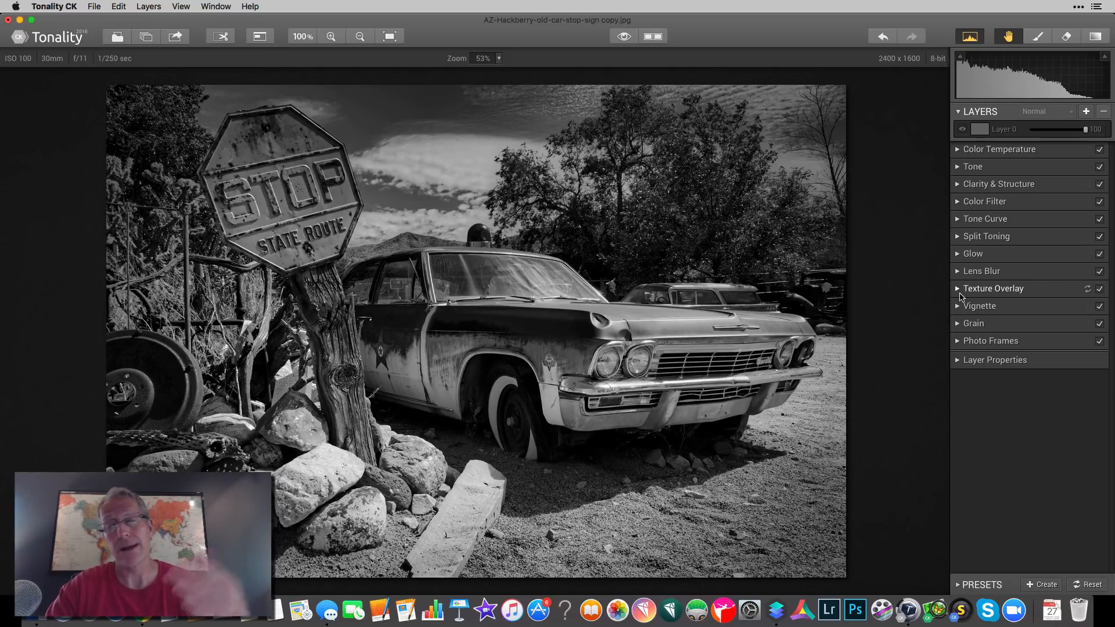
Compare the filters of Luminar 2018's Tonality workspace with those in Tonality CK, ending in Luminar 2018
key("super+Tab")
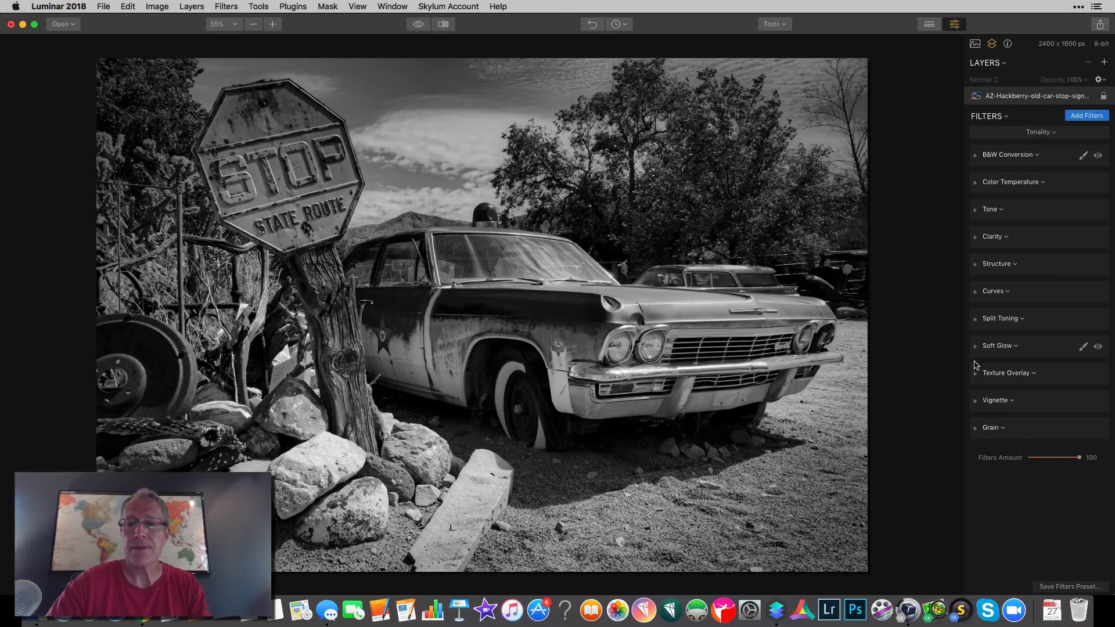
key("super+Tab")
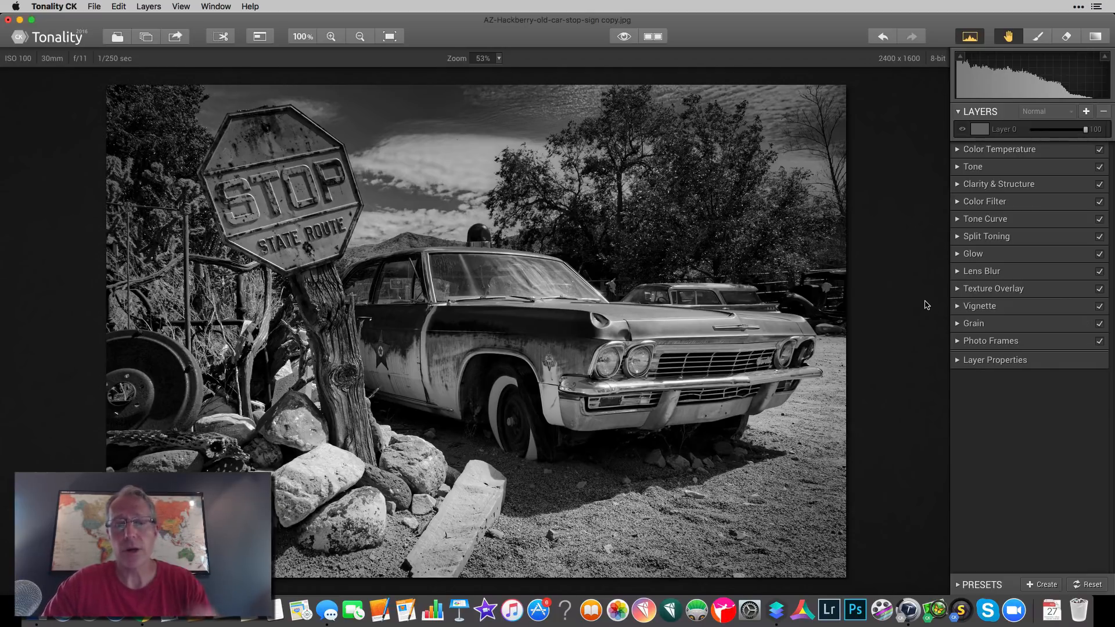
key("super+Tab")
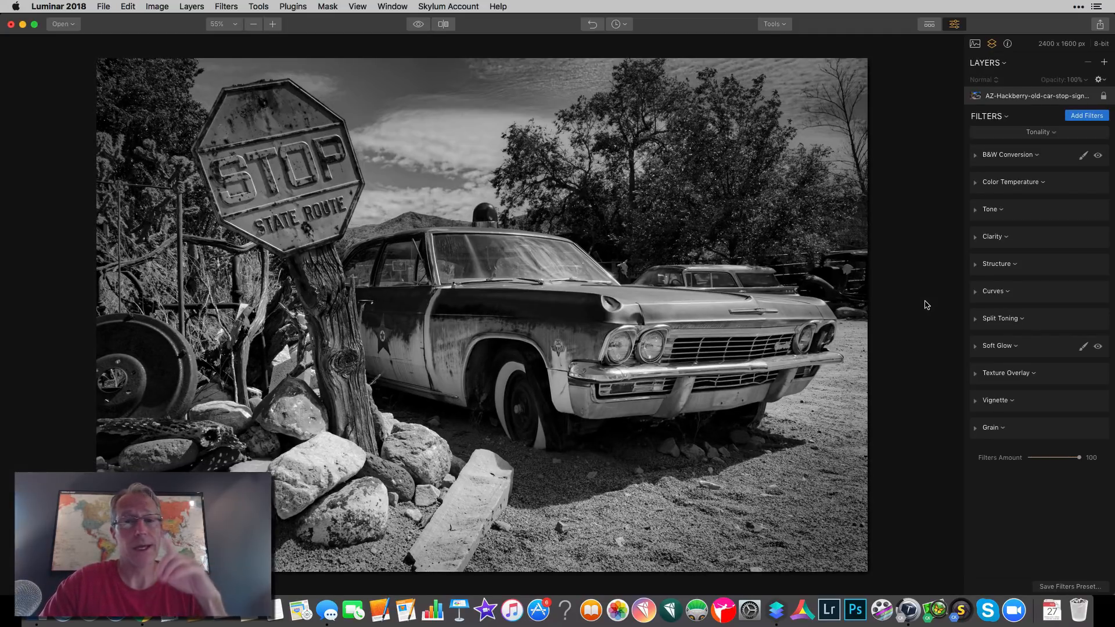
Open the photo from Luminar 2018 in the Tonality plugin
left_click(281, 5)
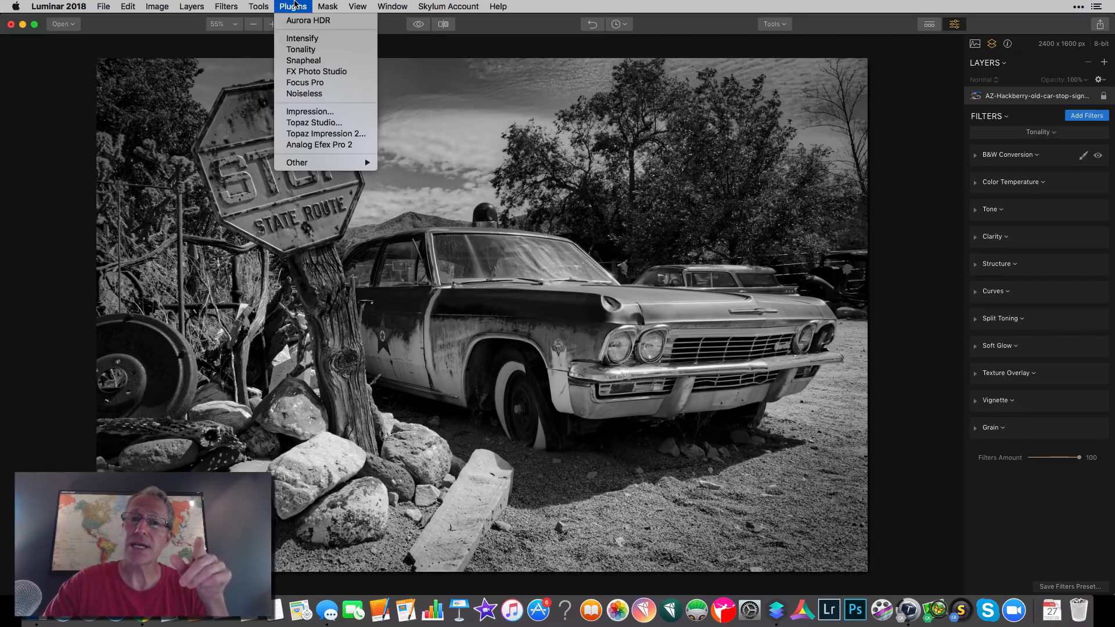
left_click(301, 50)
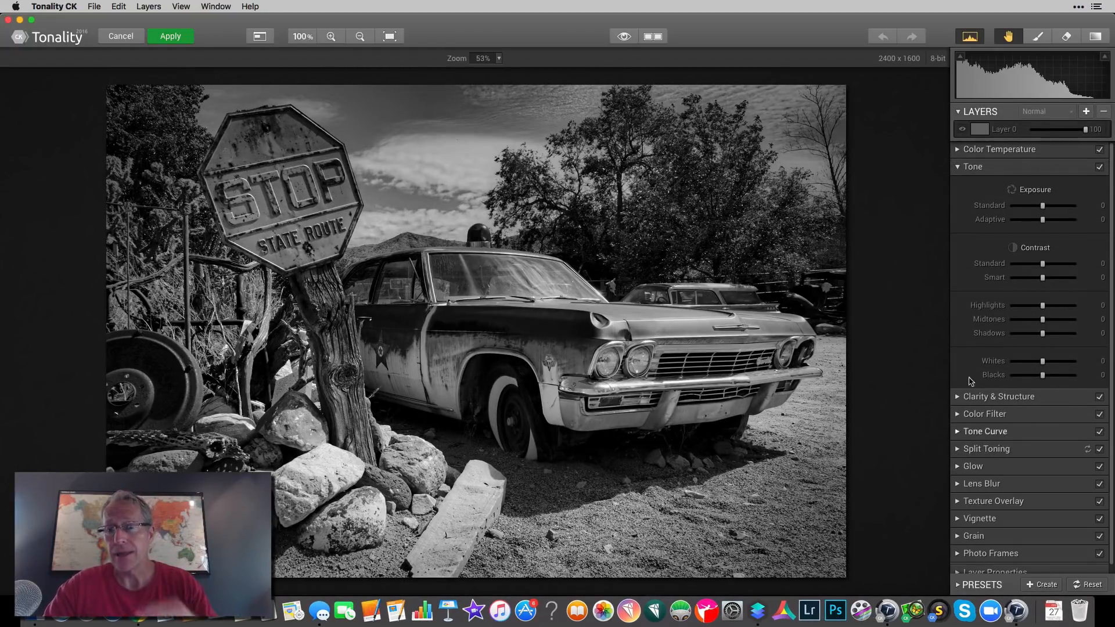
Apply the HDR Only Red preset, clear its Color Filter adjustment, and send the edited photo back to Luminar 2018
left_click(956, 168)
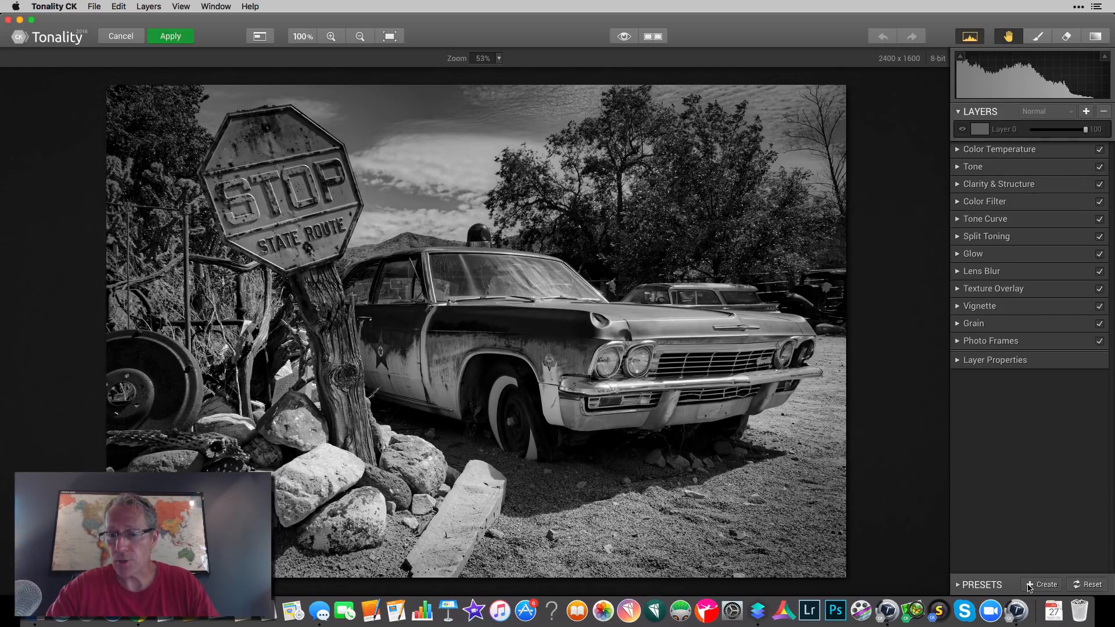
left_click(1000, 586)
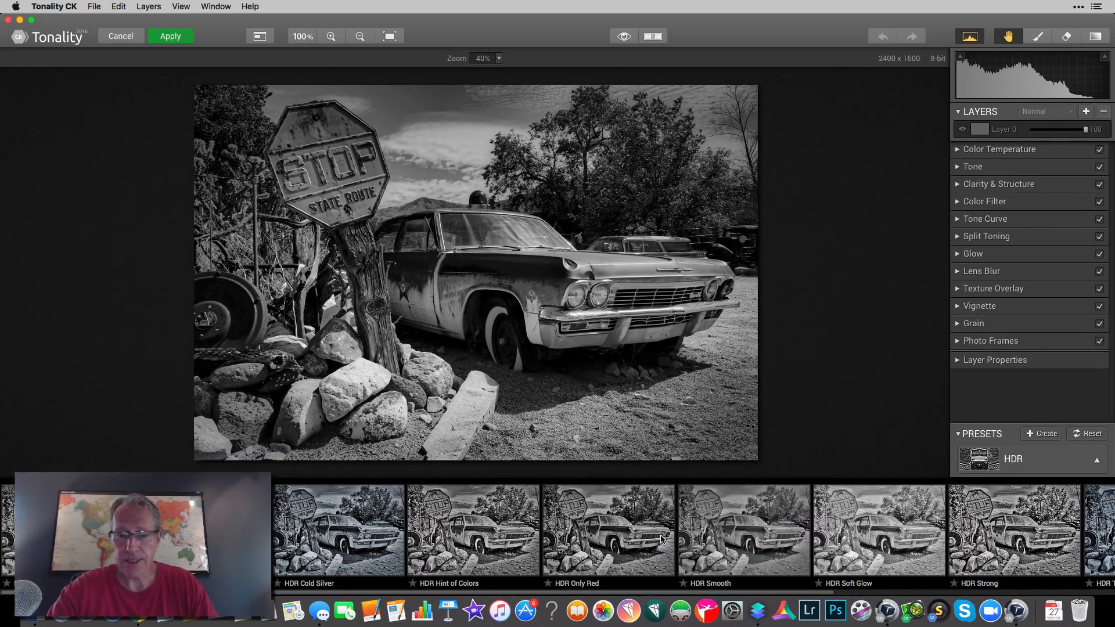
left_click(604, 543)
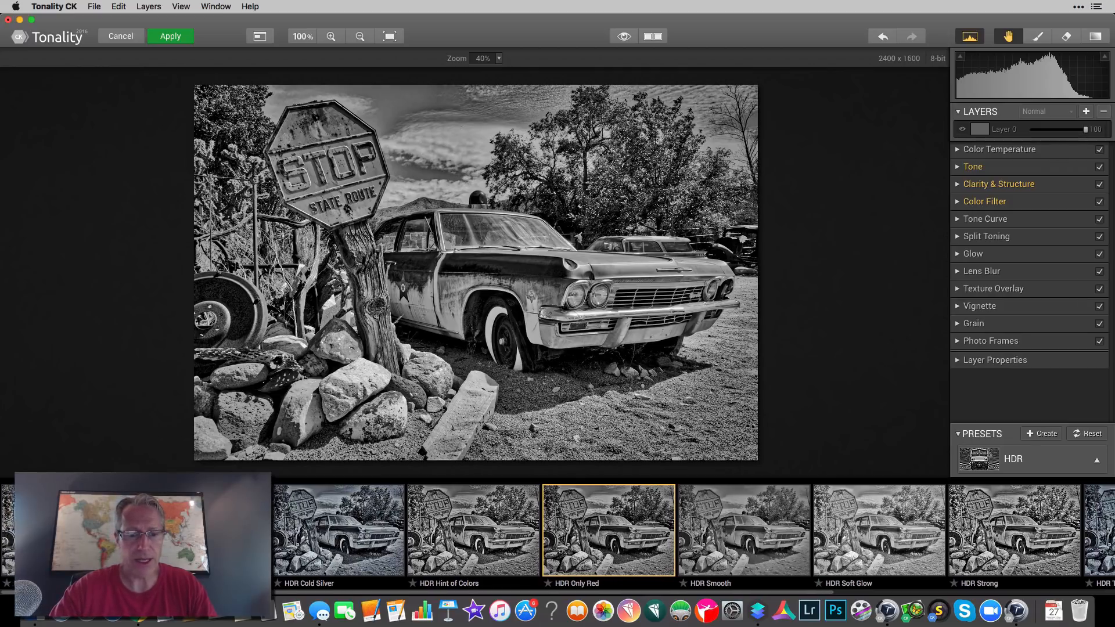
key("super+z")
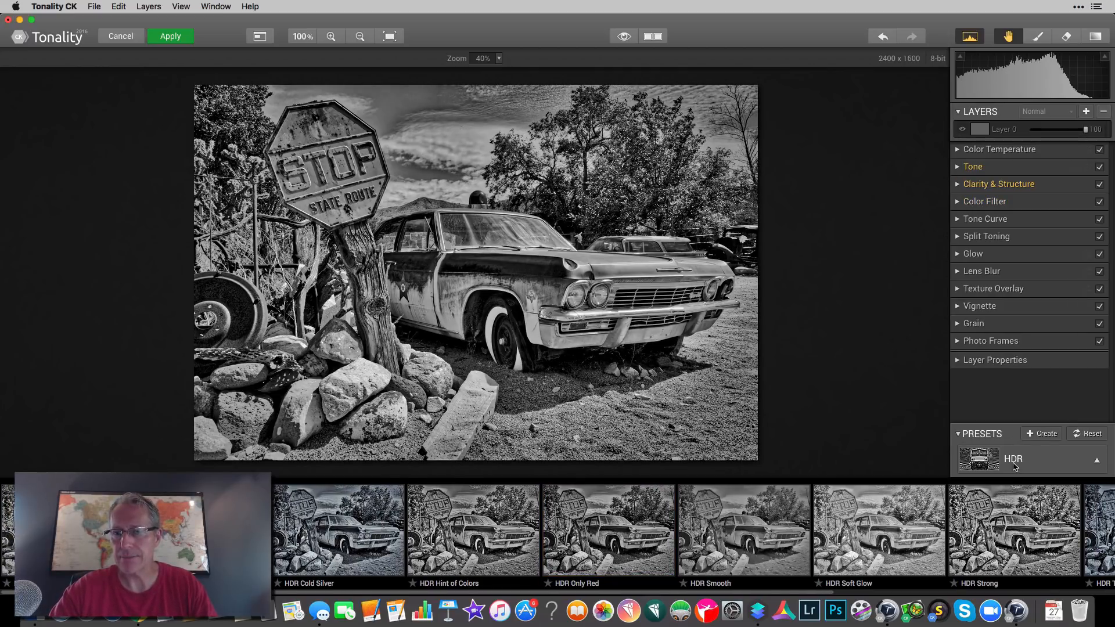
left_click(964, 440)
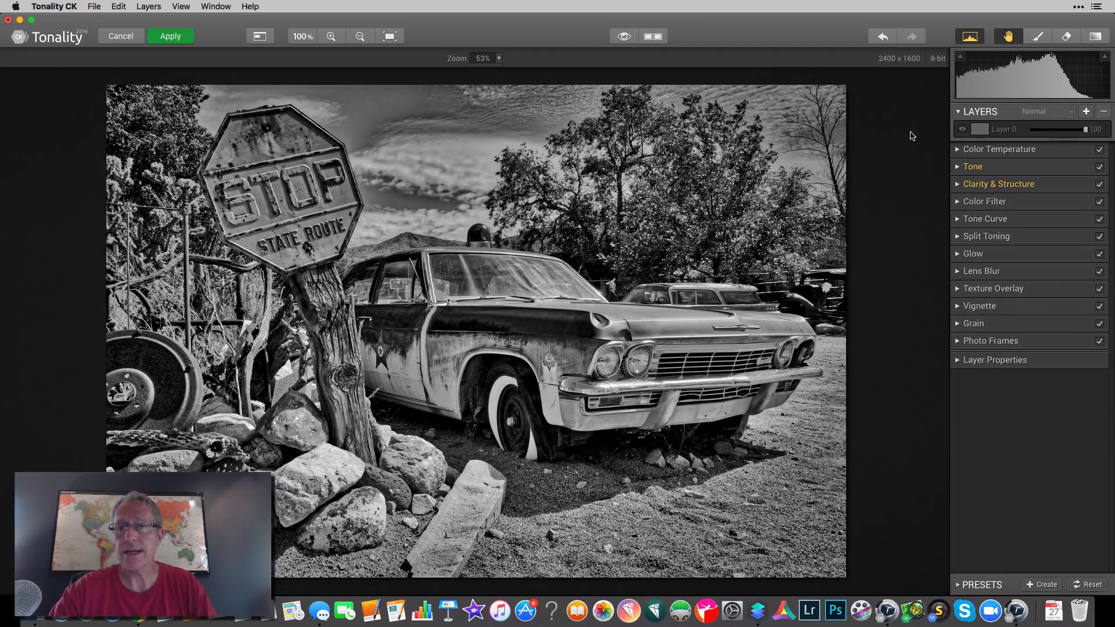
left_click(170, 37)
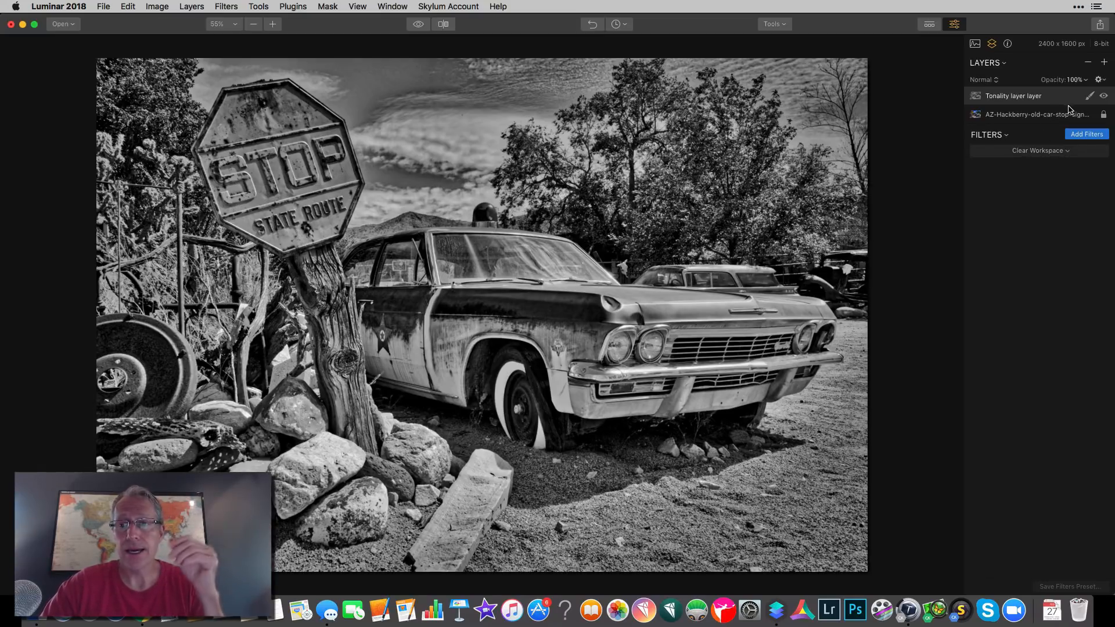
Toggle the visibility of the Tonality layer off and on, and delete that layer
left_click(1105, 96)
left_click(1105, 96)
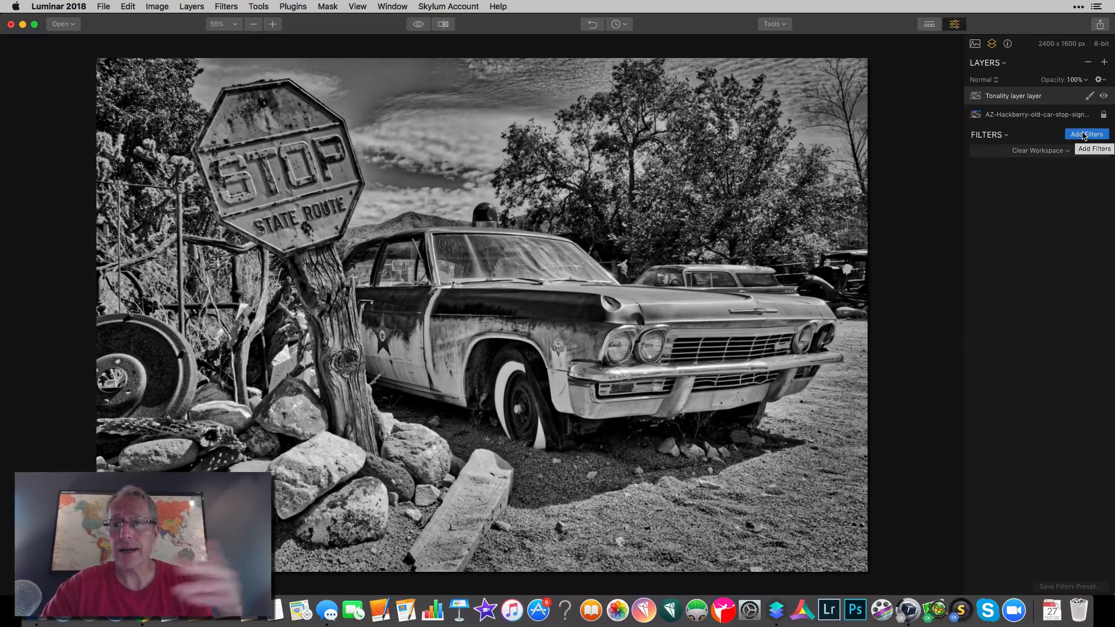
left_click(1089, 64)
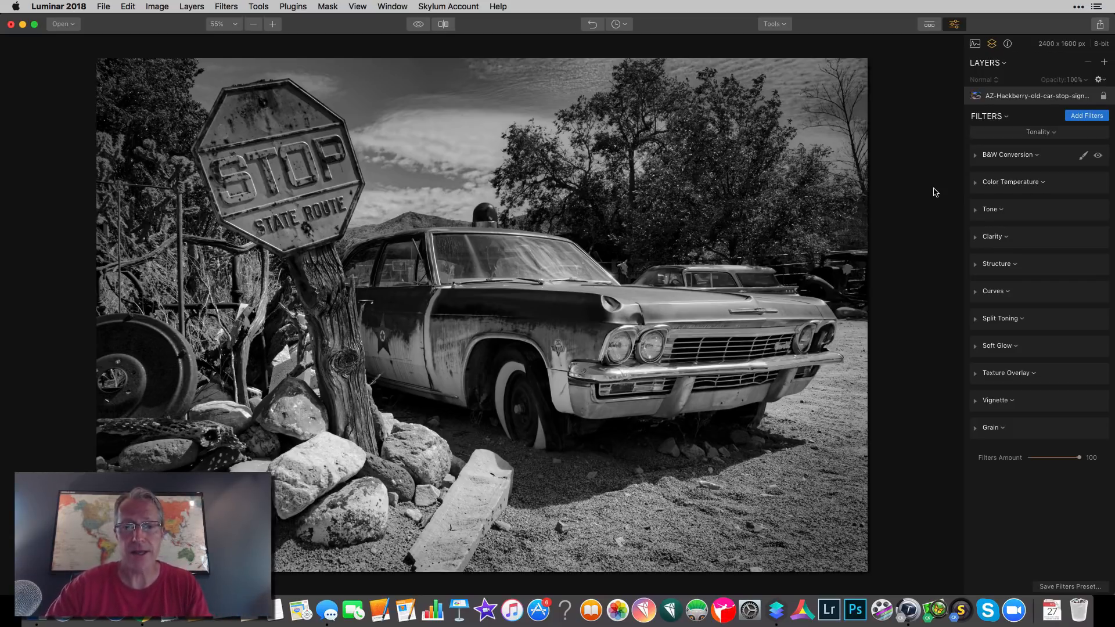
Switch to Tonality CK and set the Tone filter's standard contrast to +40
key("super+Tab")
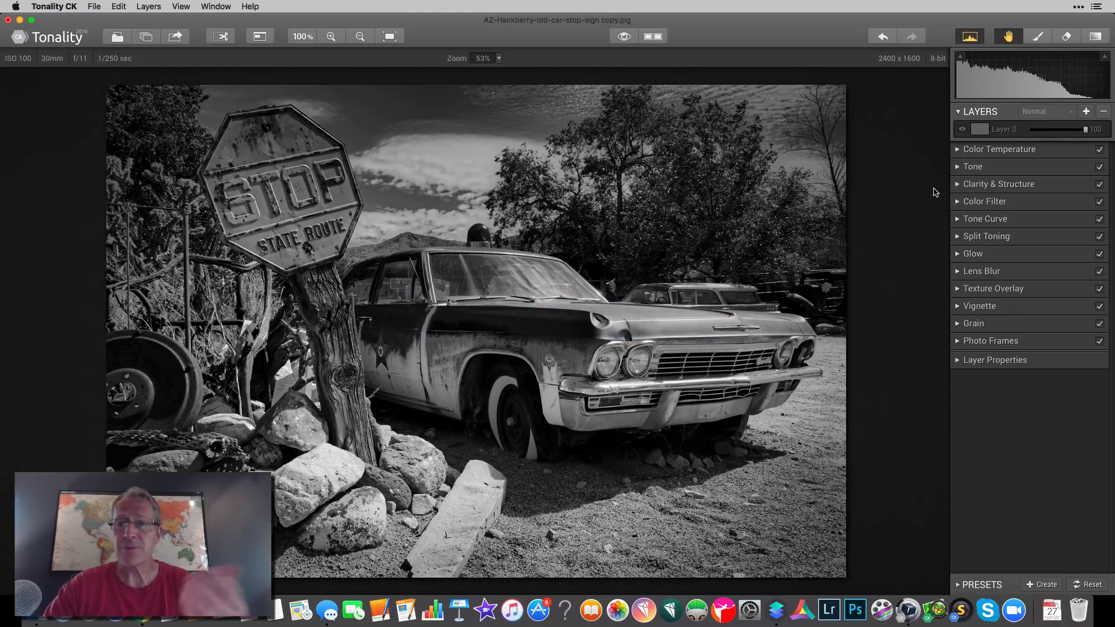
left_click(958, 167)
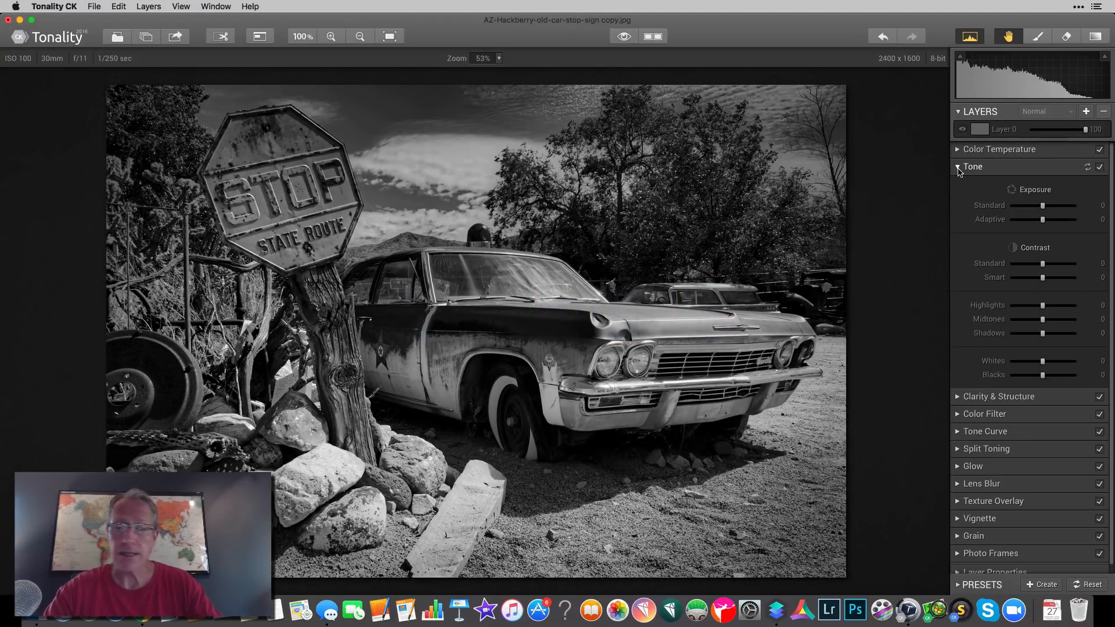
left_click_drag(1043, 263, 1056, 265)
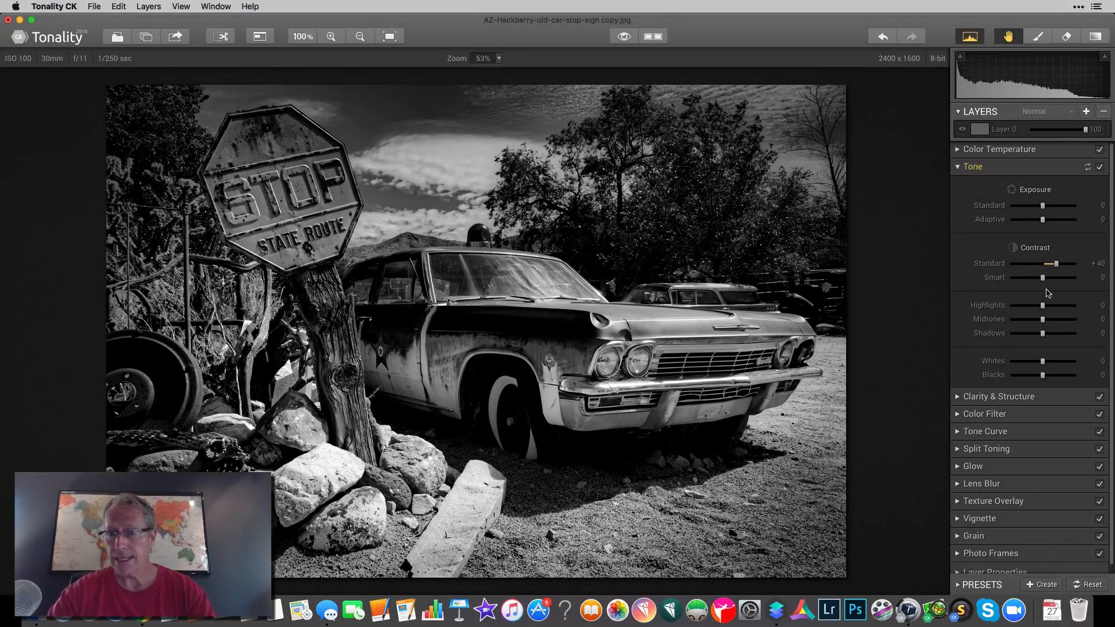
Set Clarity to +30 and the Structure amount to +10, and preview the photo before and after the edits
left_click(958, 399)
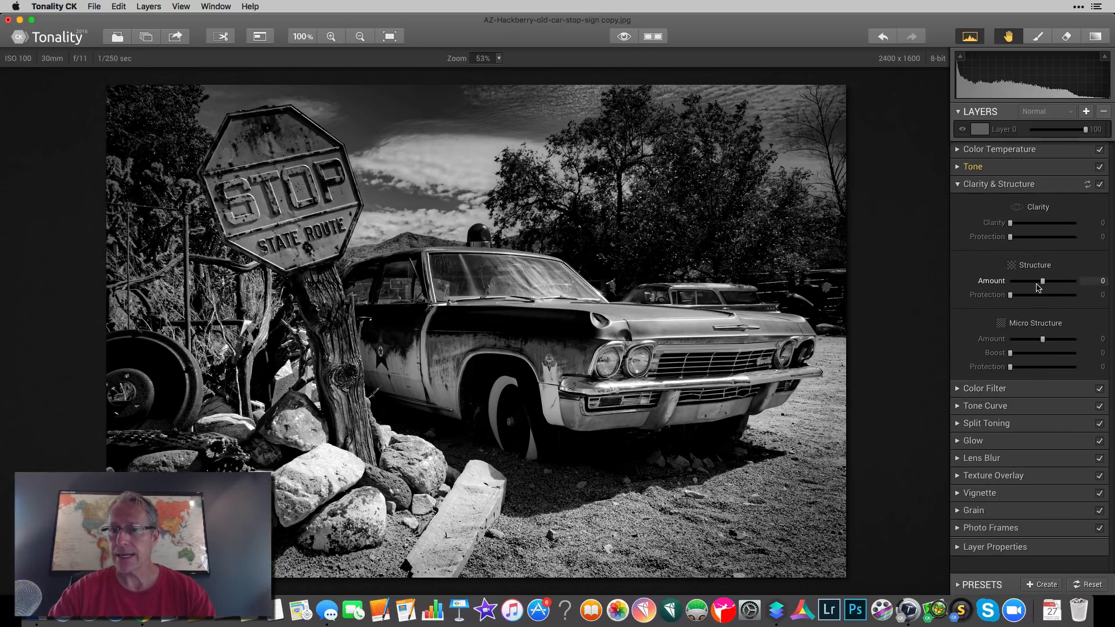
left_click_drag(1010, 225, 1029, 226)
left_click_drag(1042, 281, 1048, 283)
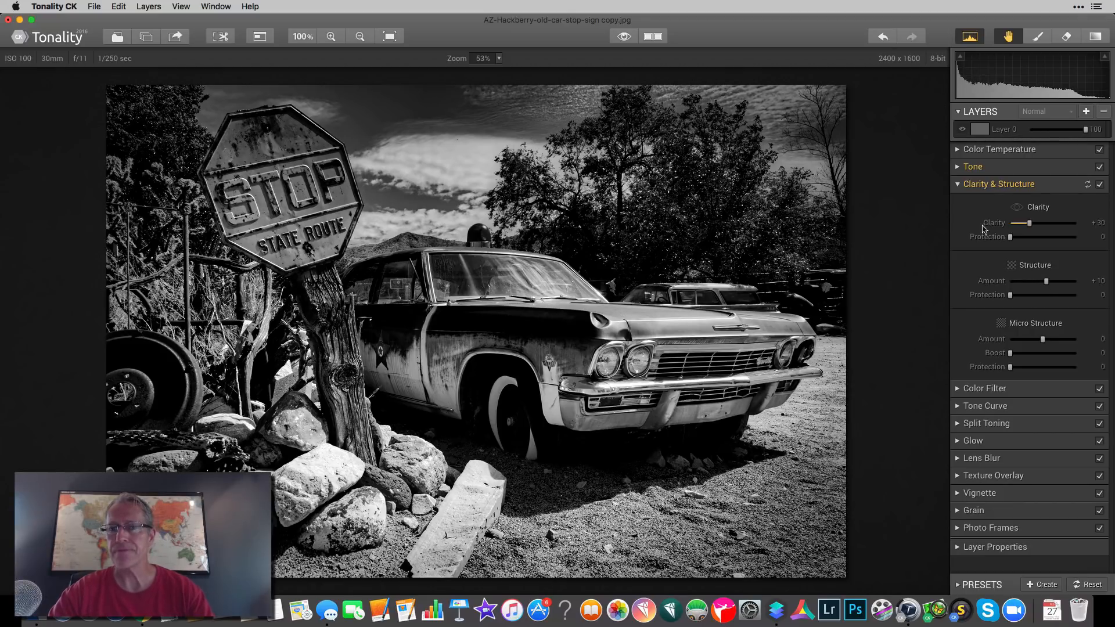
left_click(958, 185)
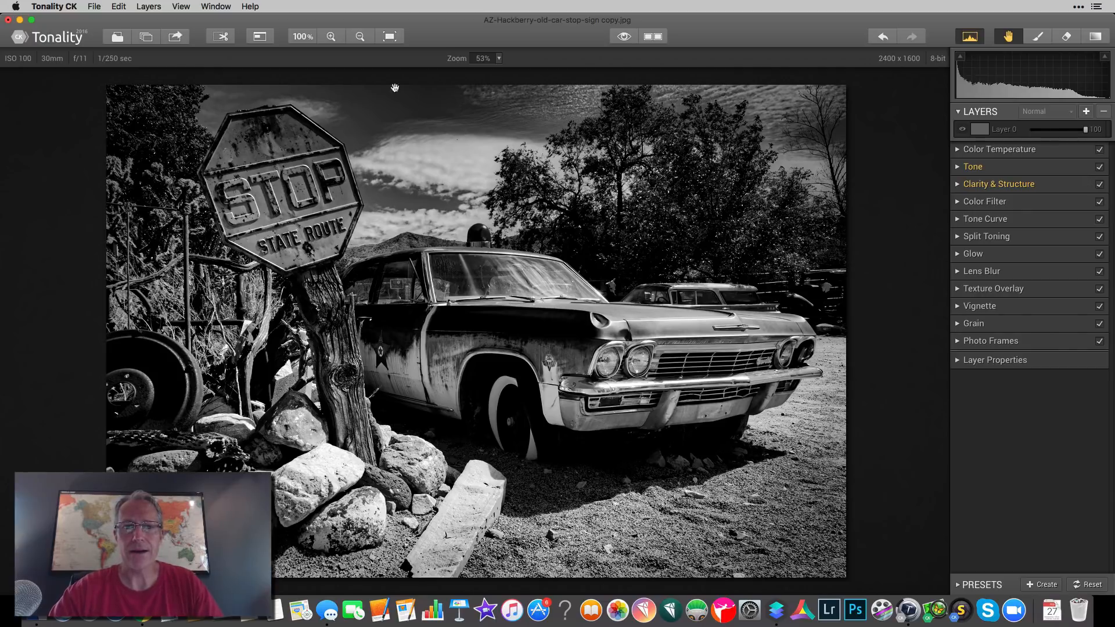
left_click(624, 37)
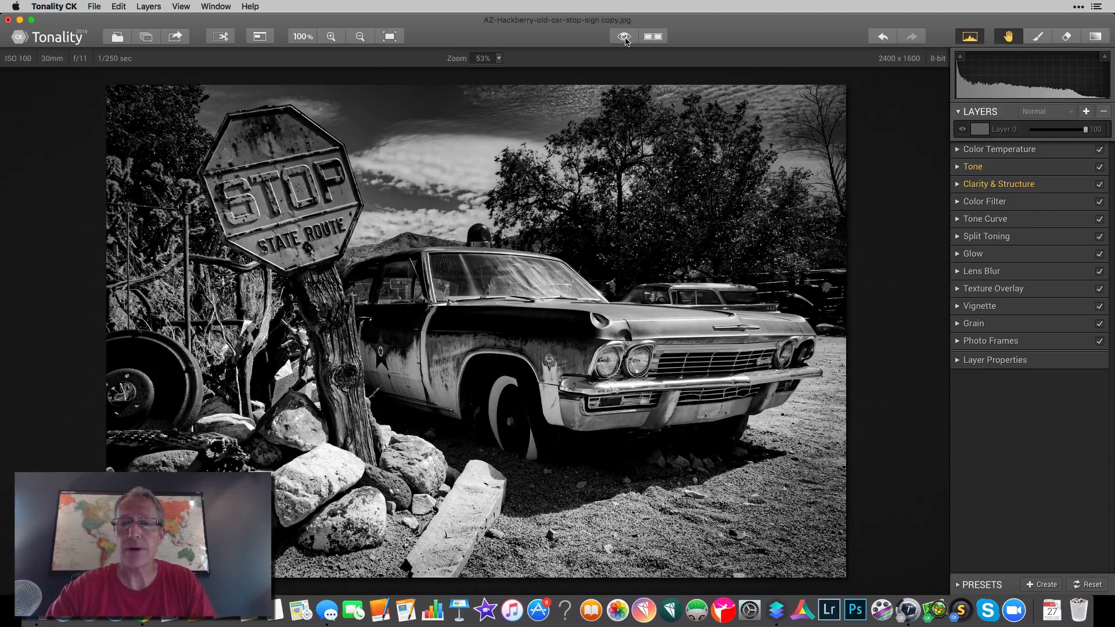
Switch to Luminar 2018 and set the B&W Conversion filter's contrast to 40 and clarity to 30
key("super+Tab")
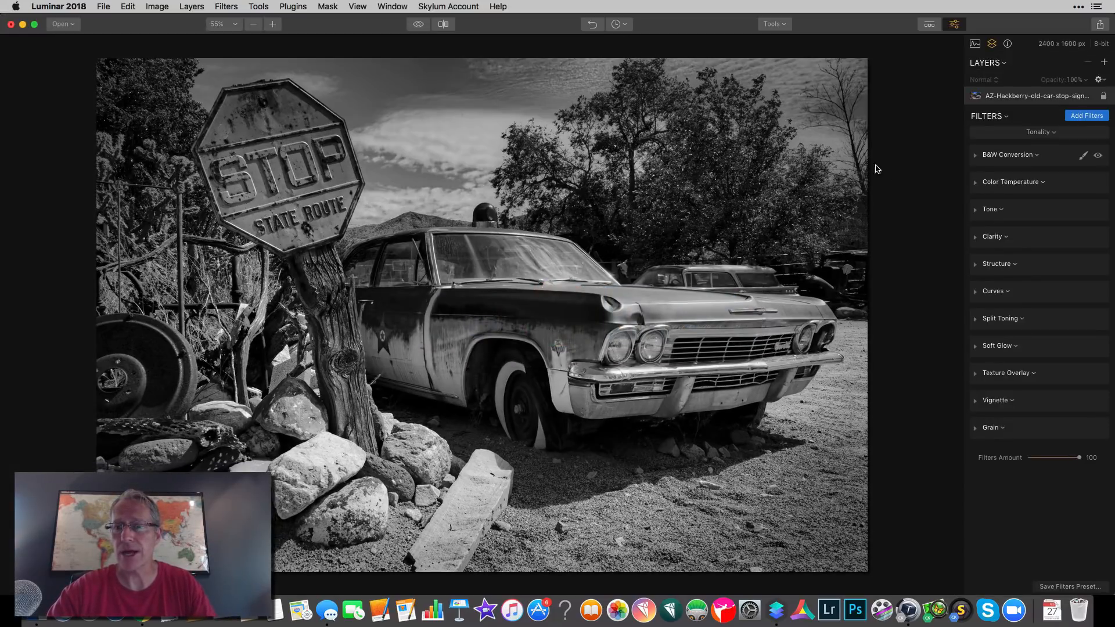
left_click(975, 157)
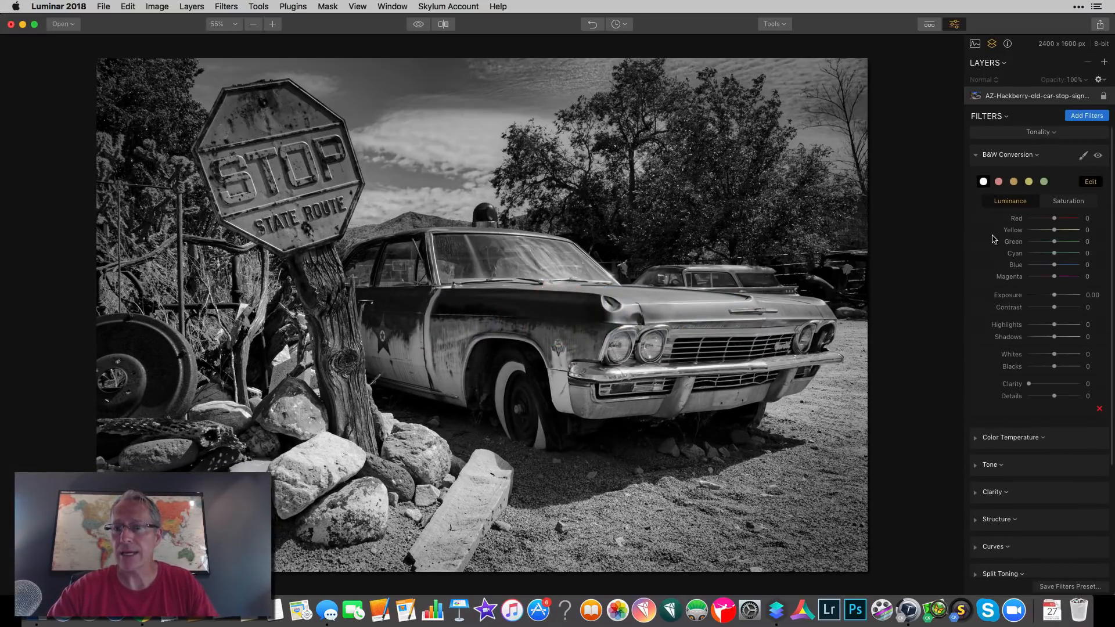
left_click_drag(1054, 307, 1065, 308)
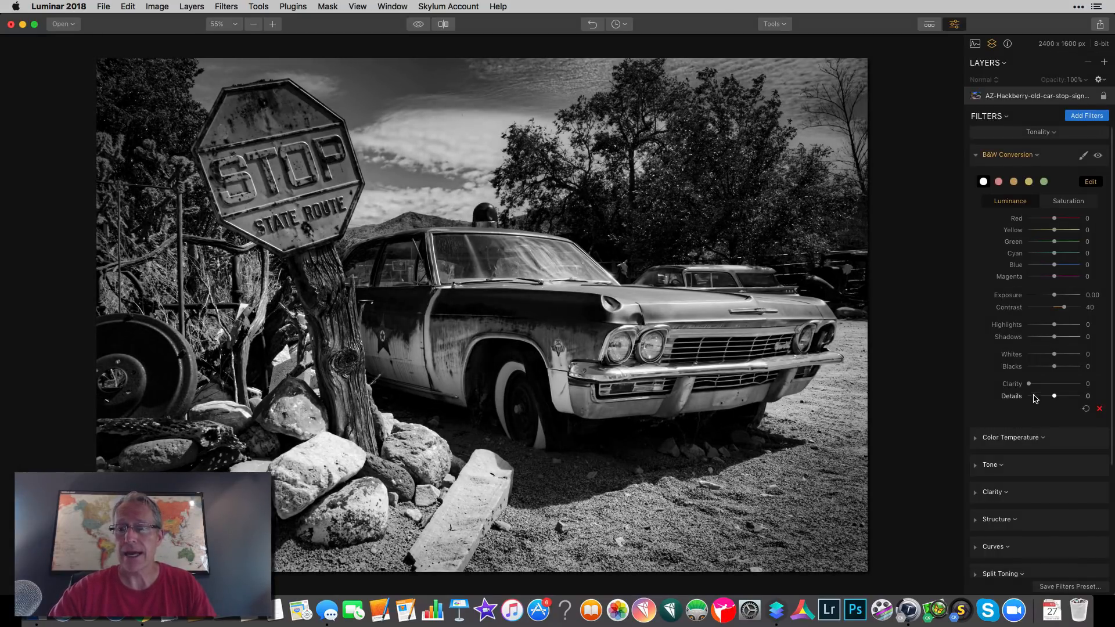
left_click_drag(1029, 385, 1043, 385)
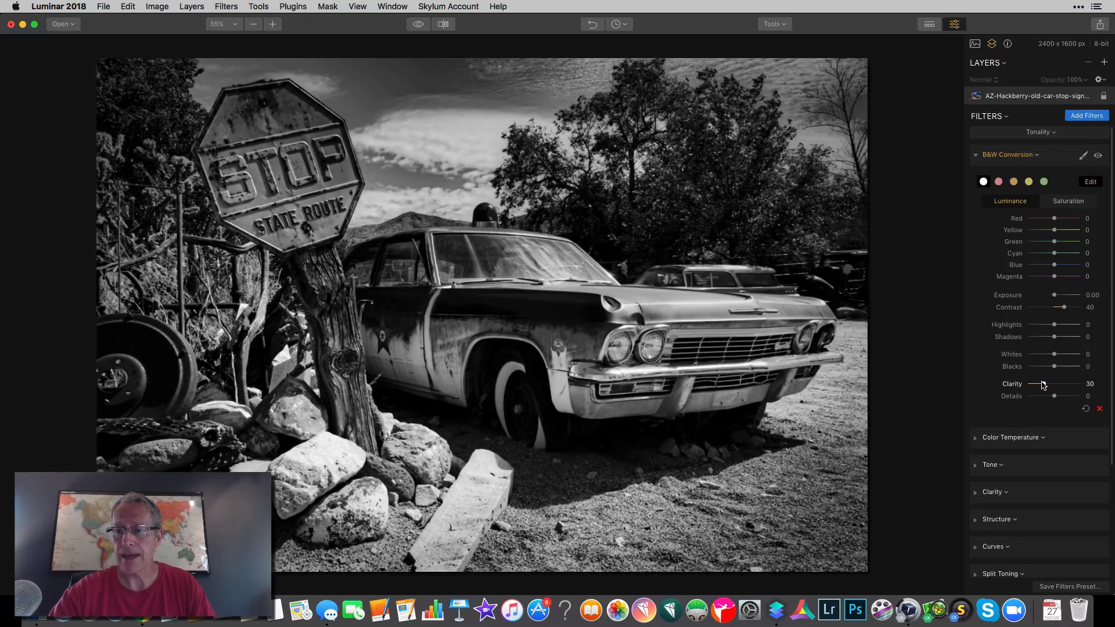
Set the amount of the Structure filter to 10
scroll(986, 491, "down", 2)
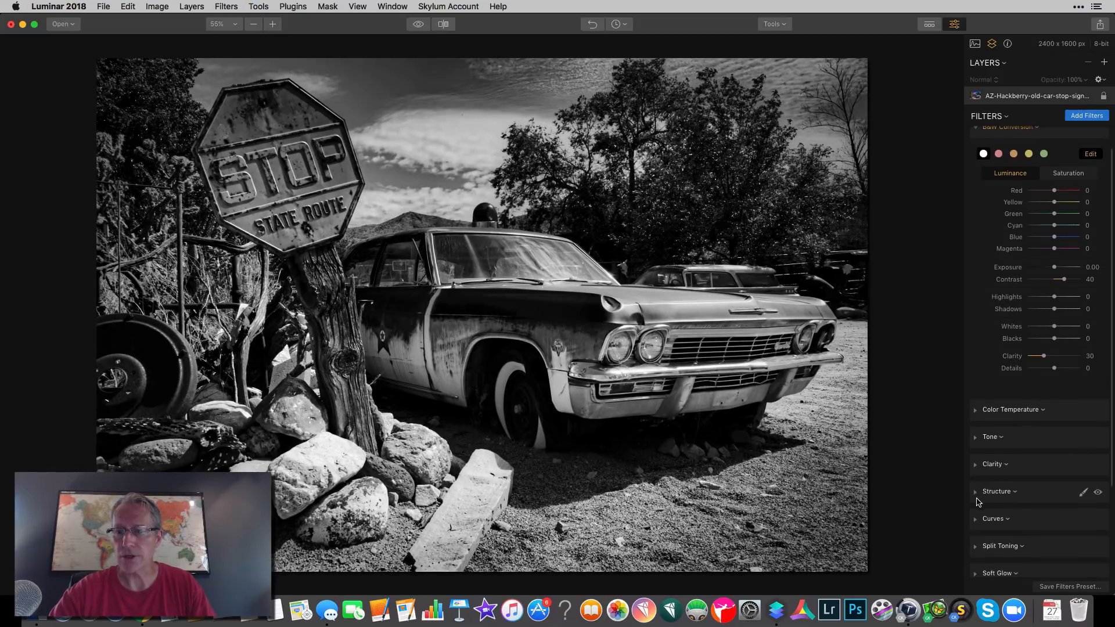
left_click(977, 492)
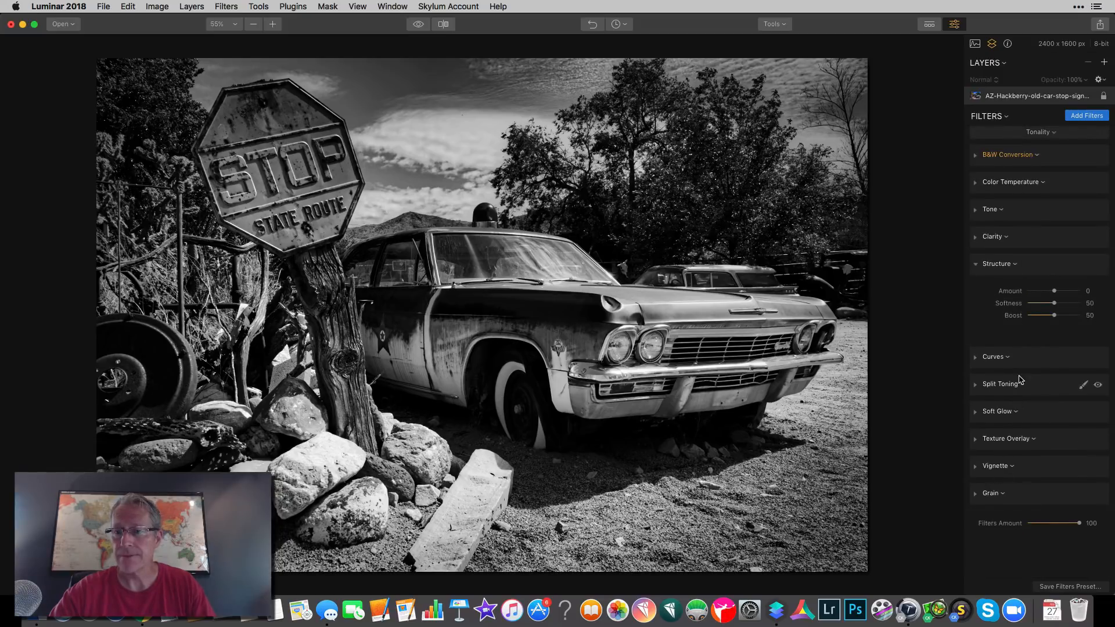
left_click_drag(1053, 291, 1058, 292)
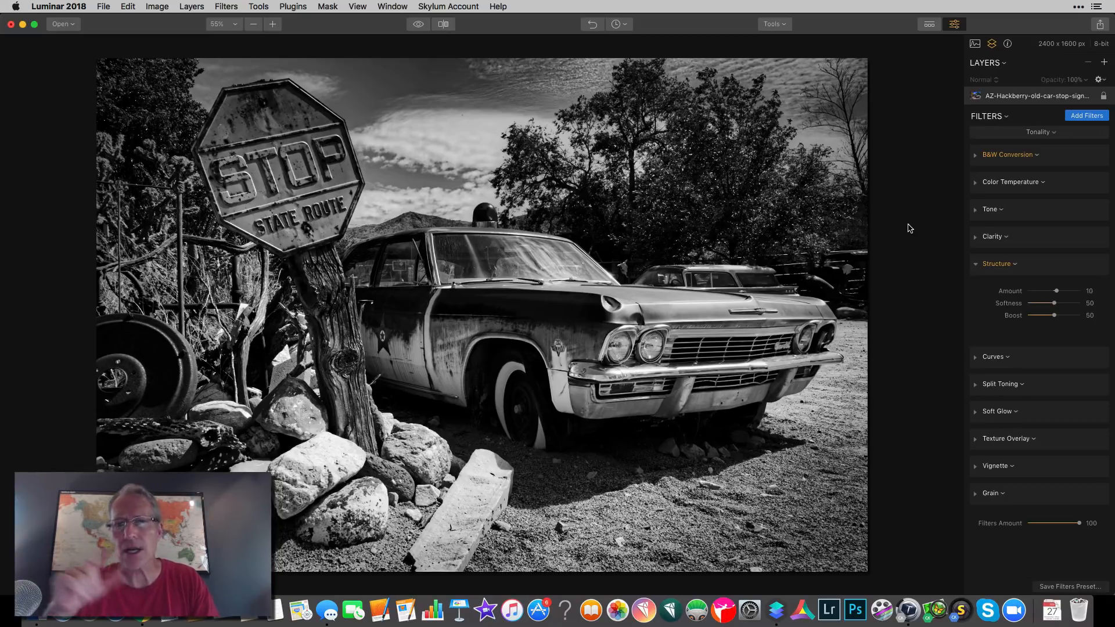
Compare the edited car photo in Tonality CK and Luminar 2018 by alternating between the two apps, ending in Luminar 2018
key("super+Tab")
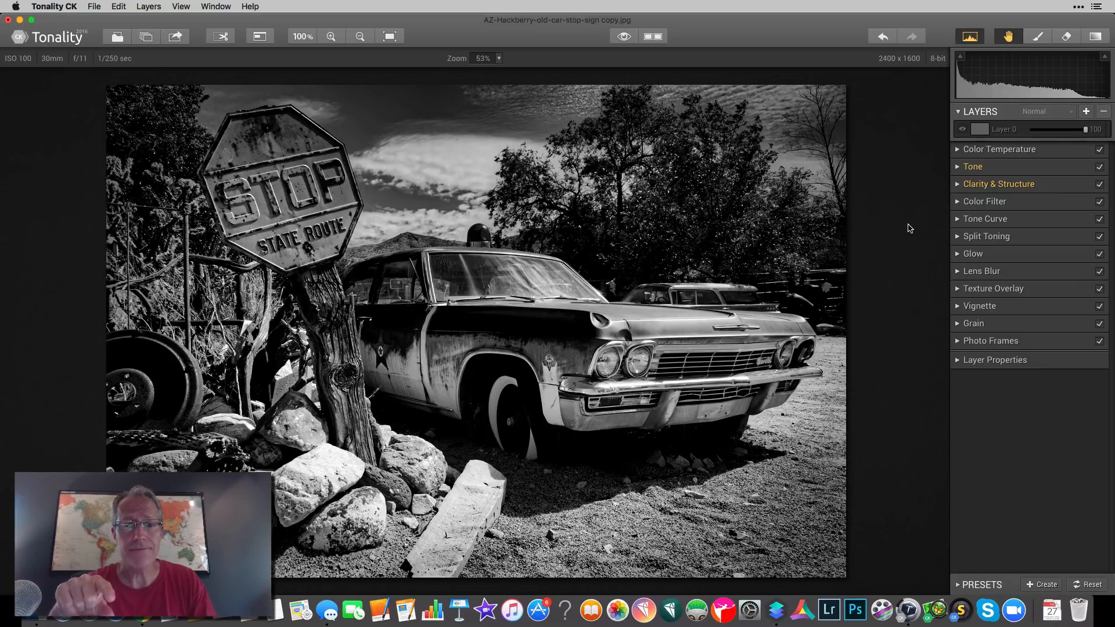
key("super+Tab")
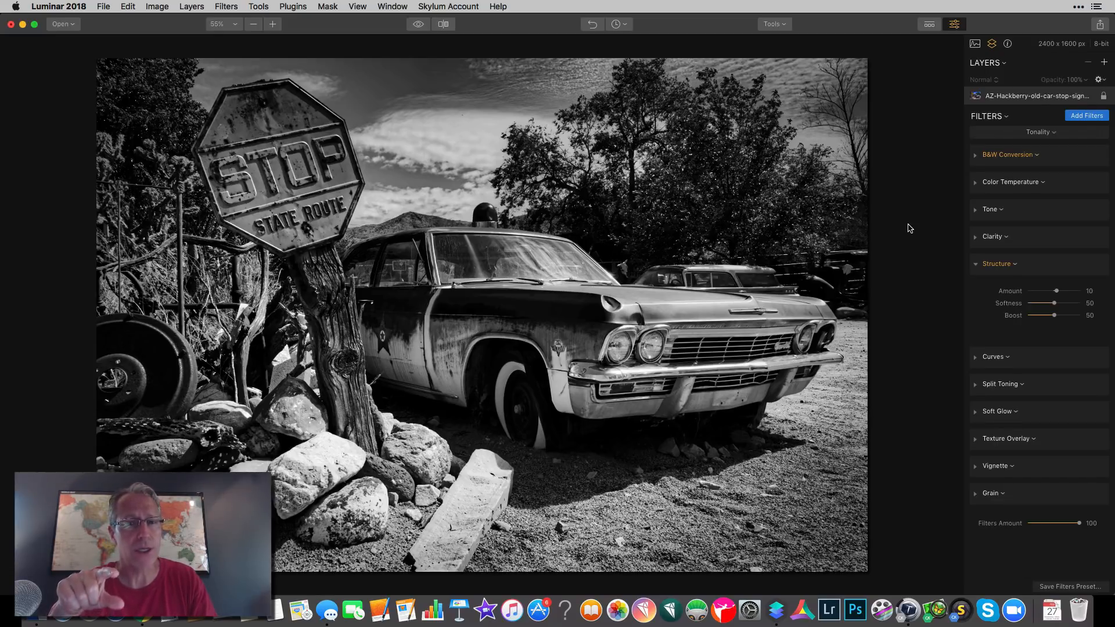
key("super+Tab")
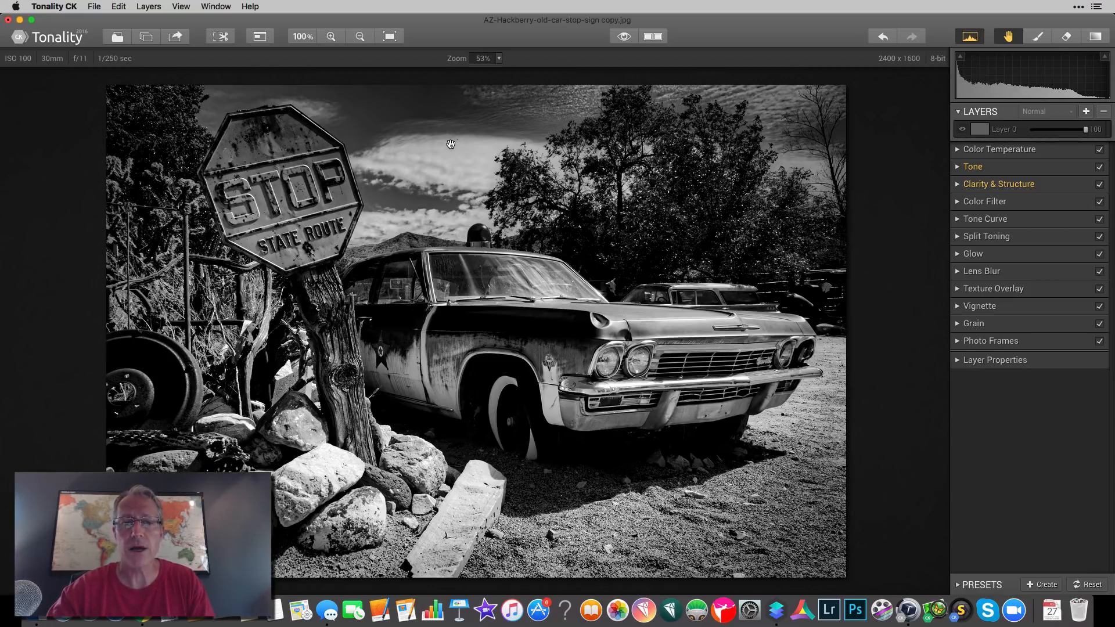
key("super+Tab")
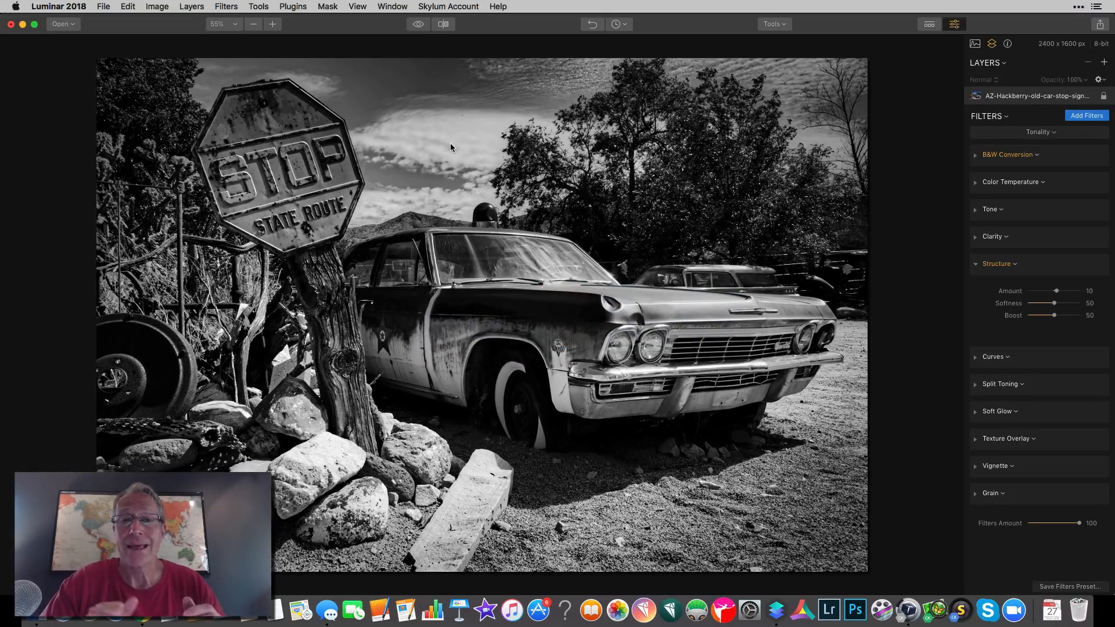
key("super+Tab")
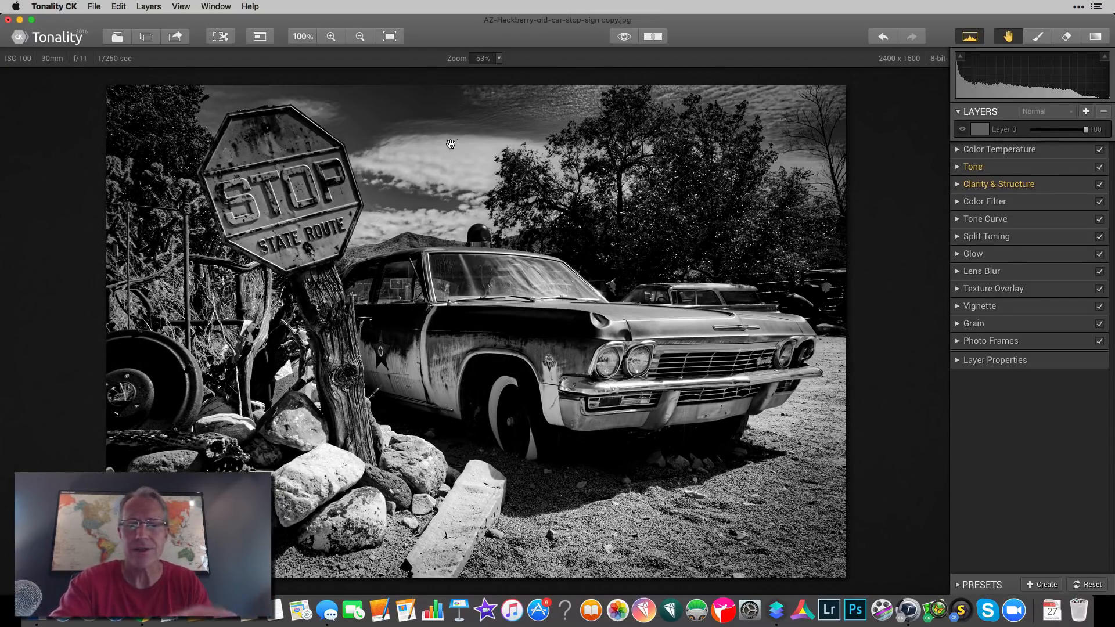
key("super+Tab")
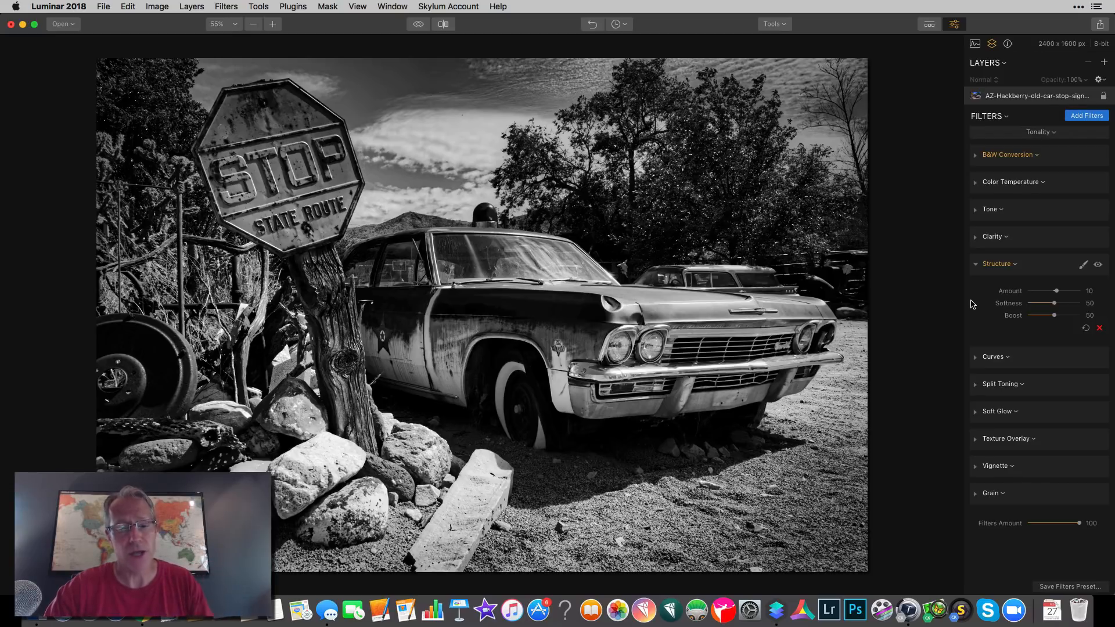
In Tonality CK's Color Filter, try the yellow filter, return to the white one, and set the Yellow saturation to +100
key("super+Tab")
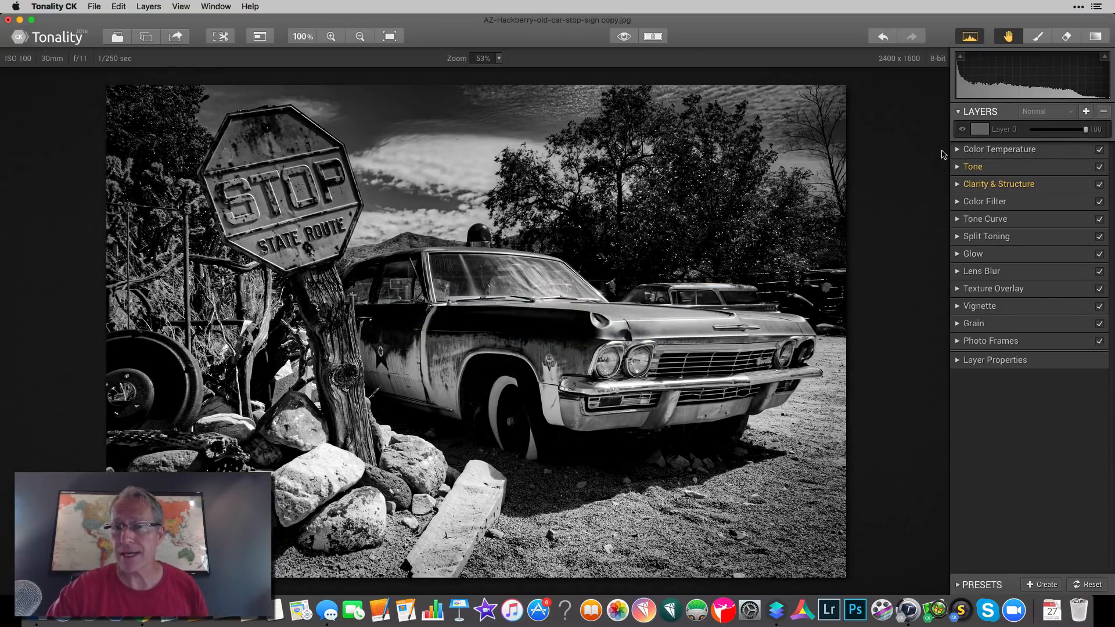
left_click(957, 202)
left_click(1041, 224)
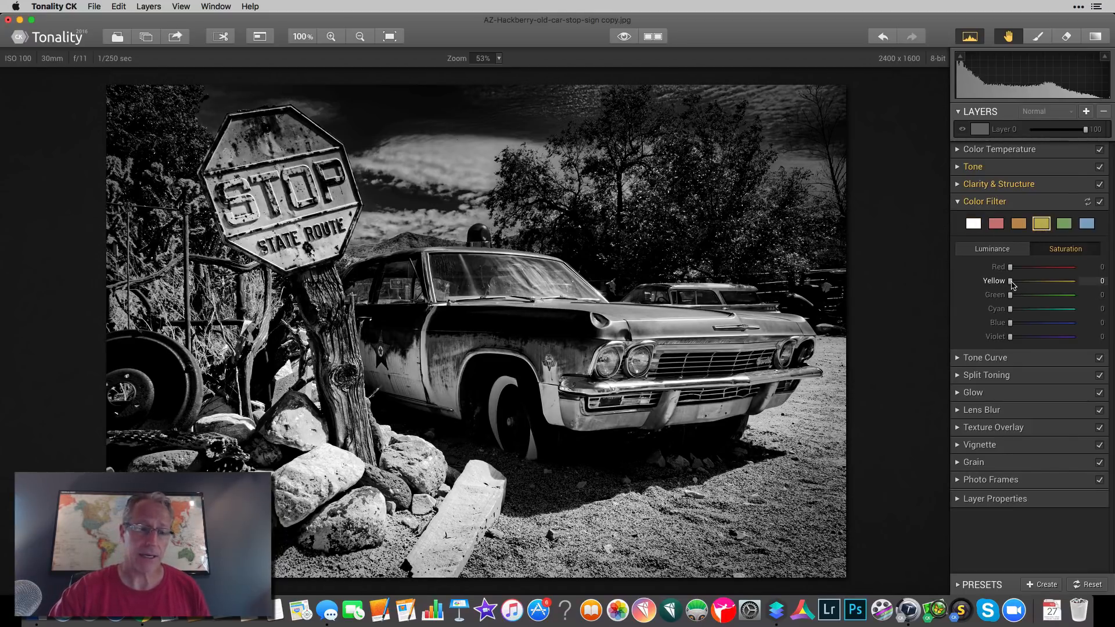
left_click(975, 227)
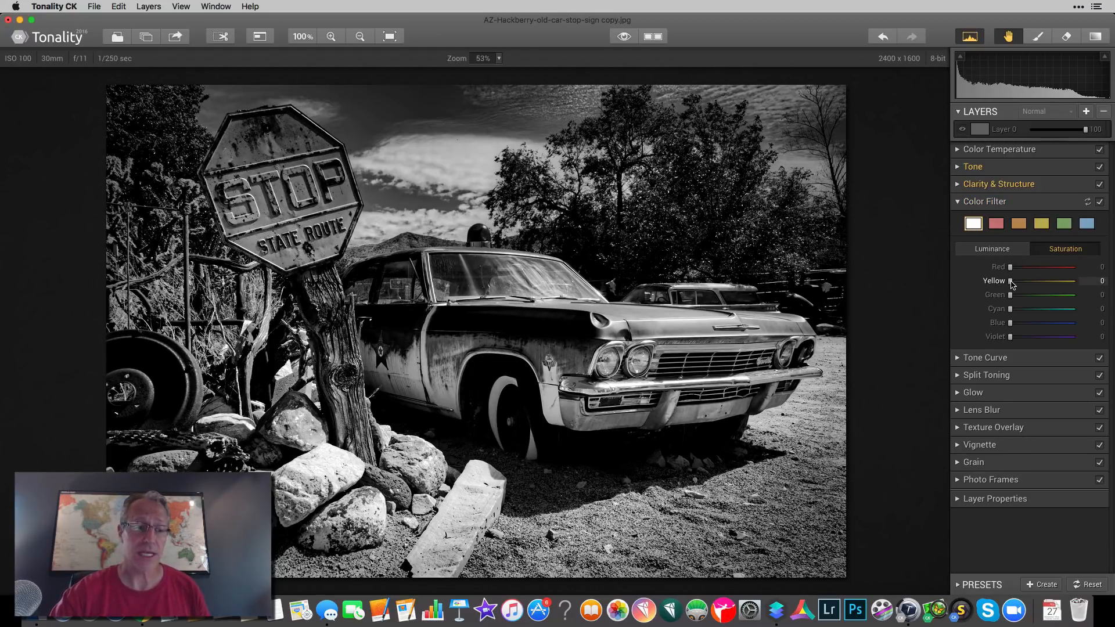
left_click_drag(1011, 282, 1075, 282)
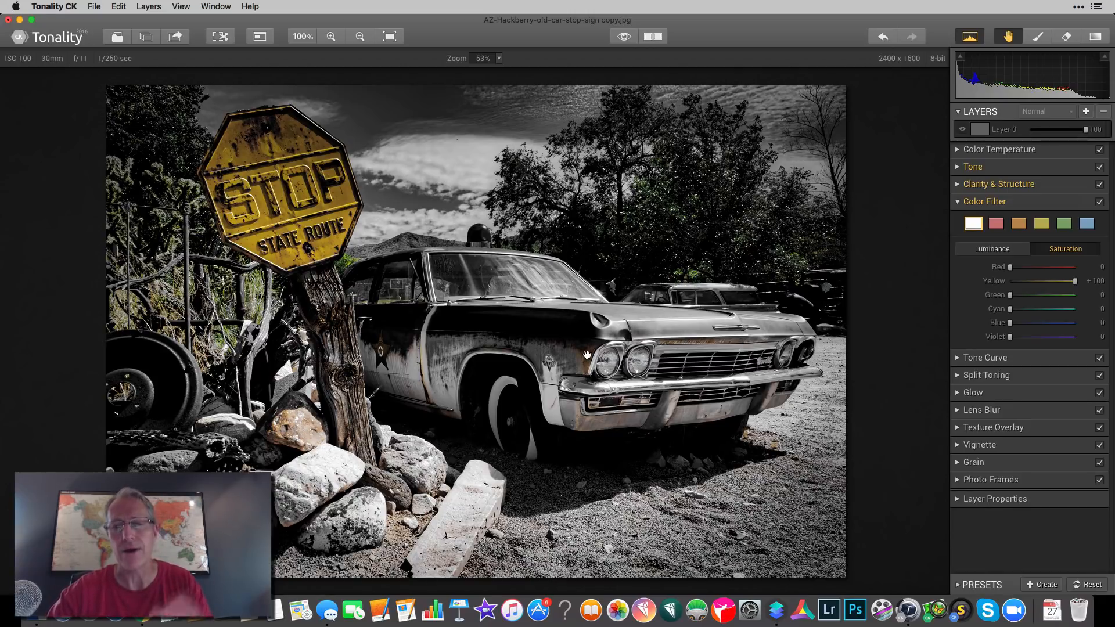
Switch to Luminar 2018 and set the Yellow saturation of the B&W Conversion filter to 200
key("super+Tab")
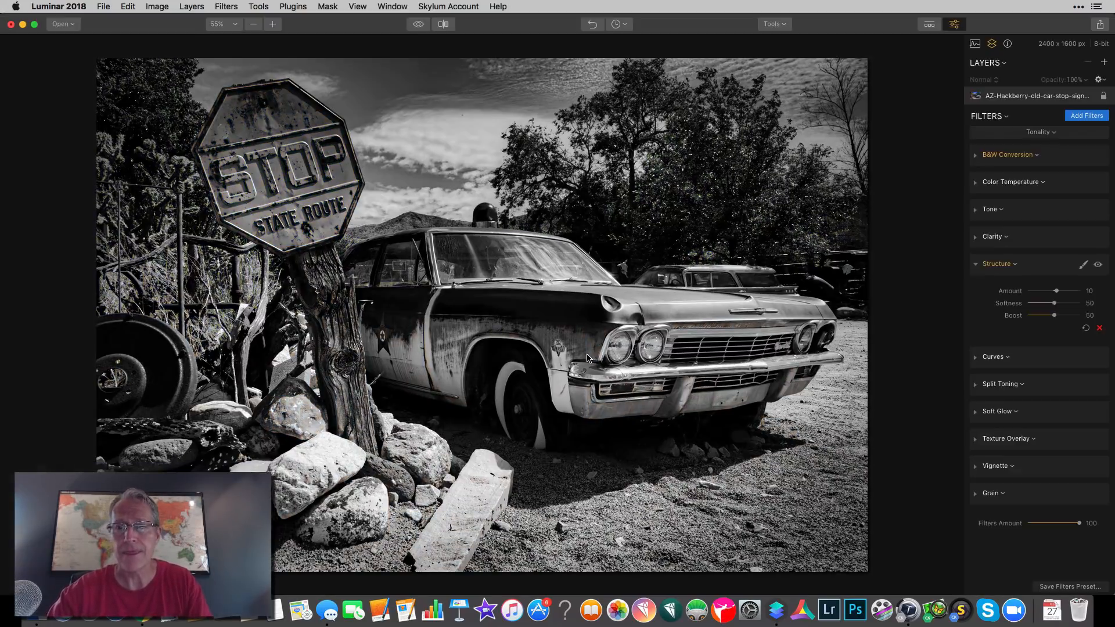
left_click(976, 155)
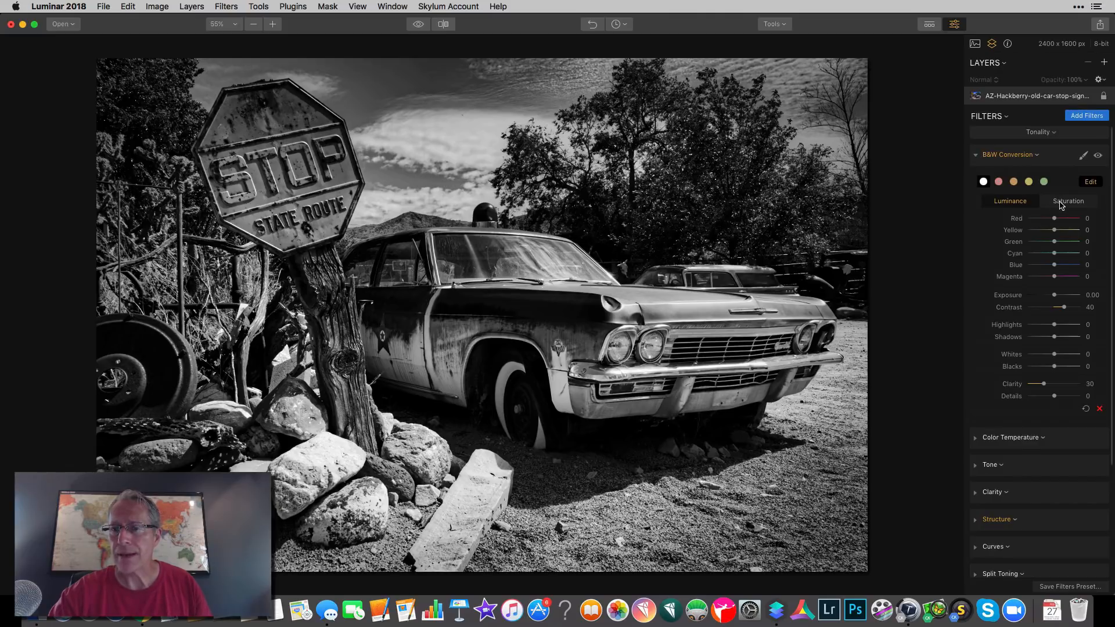
left_click_drag(1034, 231, 1112, 236)
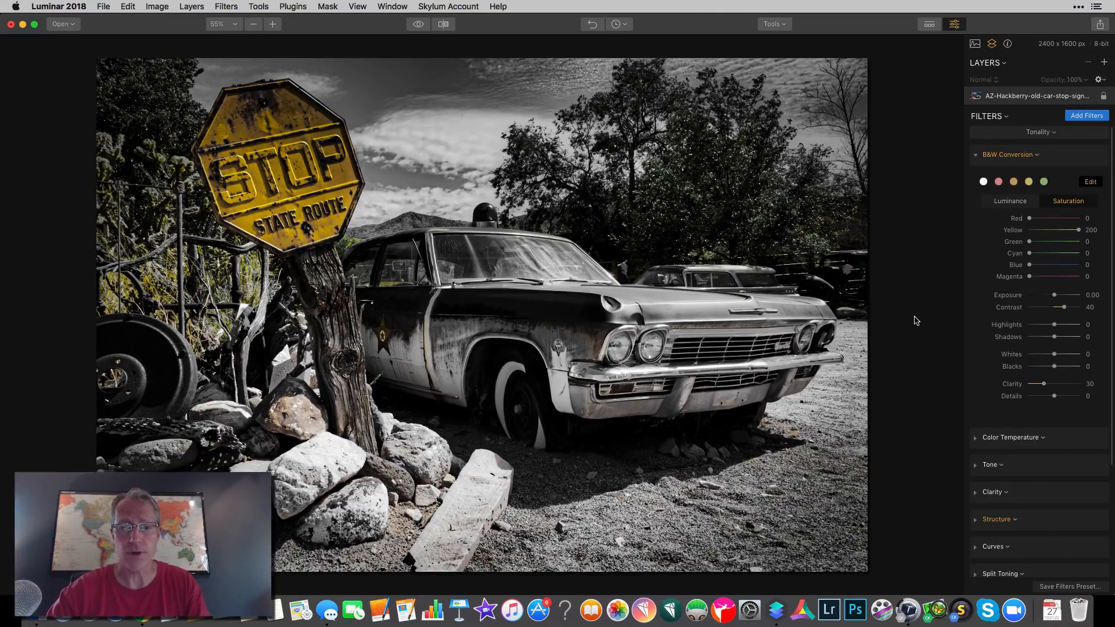
Compare the yellow stop sign against Tonality CK, then return to Luminar 2018 and reset the B&W Conversion filter's Yellow saturation to 0
key("super+Tab")
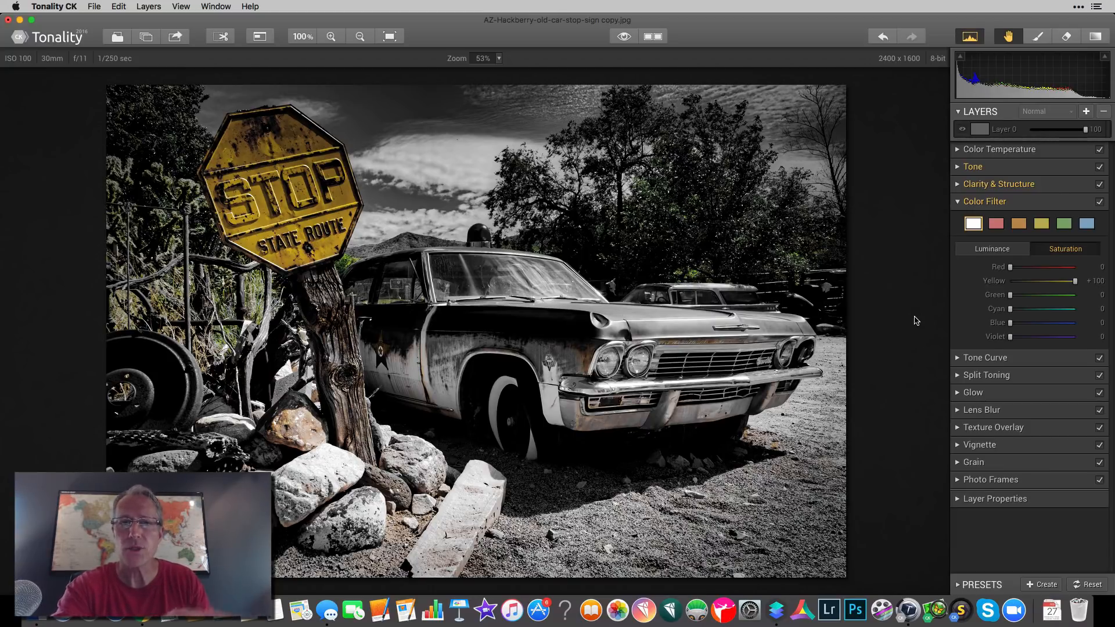
key("super+Tab")
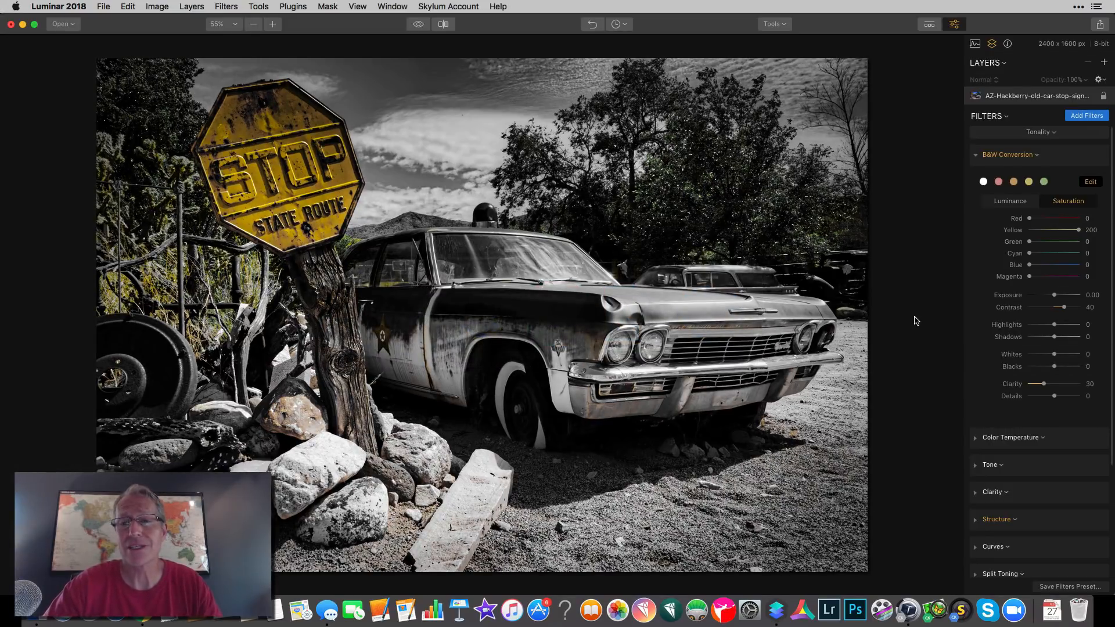
double_click(1017, 230)
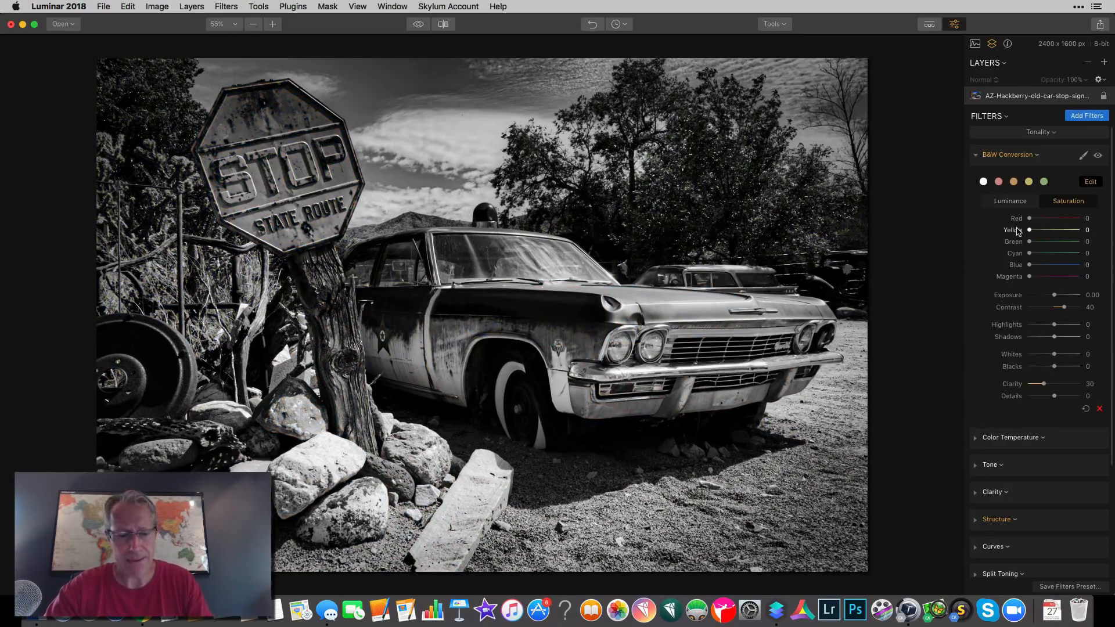
Switch to Tonality CK, reset the Color Filter's Yellow saturation to 0 and set its Blue saturation to +100
key("super+Tab")
double_click(995, 282)
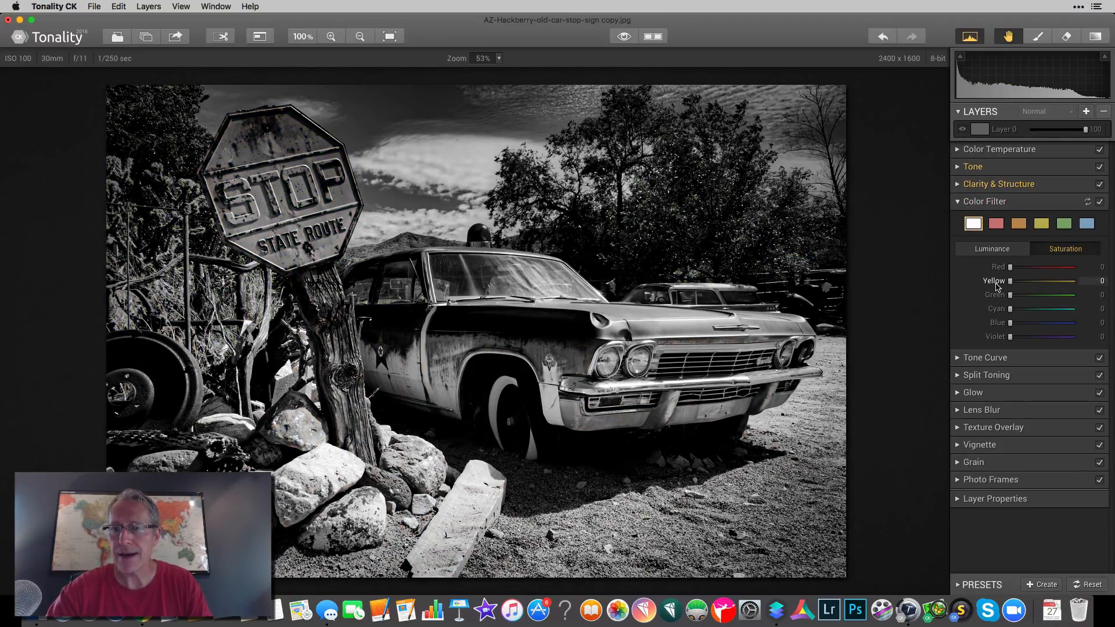
left_click_drag(1009, 323, 1112, 325)
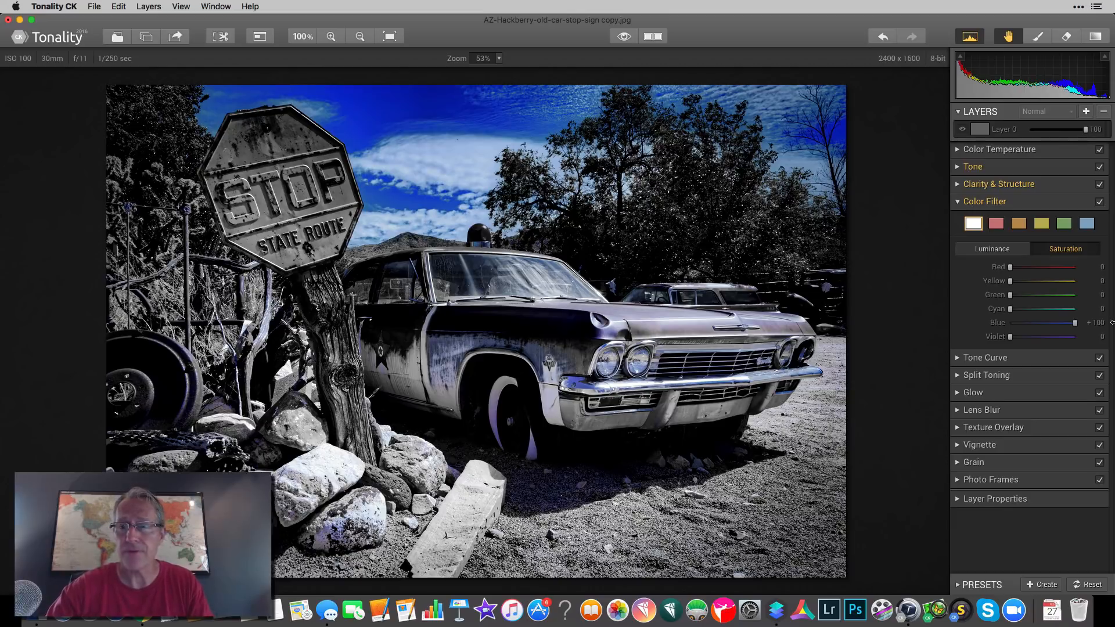
Switch to Luminar 2018, set the B&W Conversion filter's Blue saturation to 200 and compare the photo with the Tonality CK version
key("super+Tab")
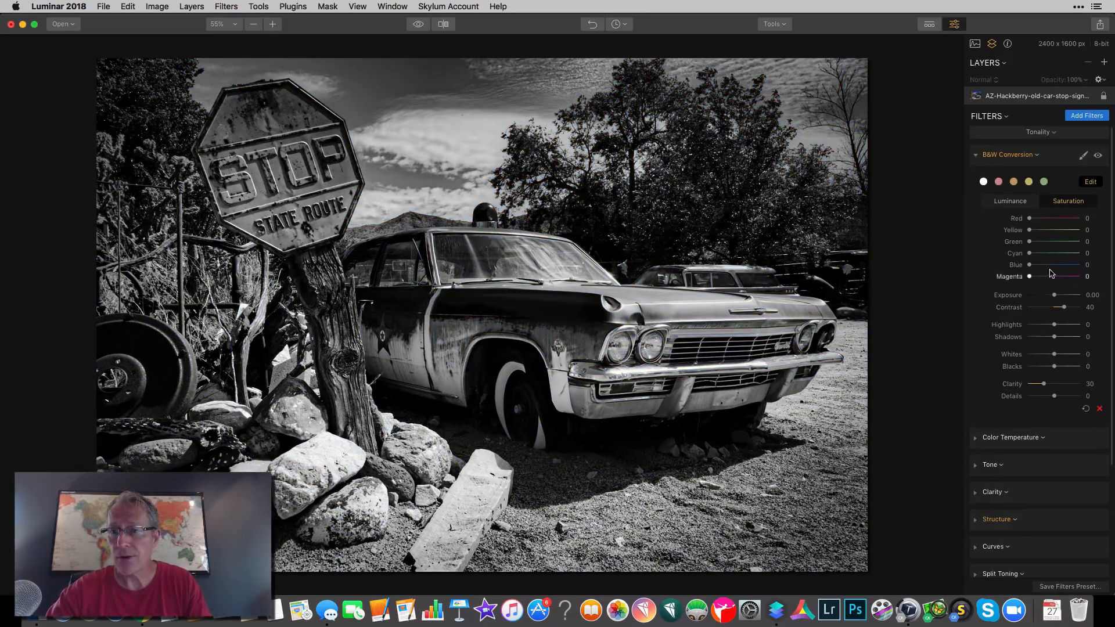
left_click_drag(1031, 265, 1114, 266)
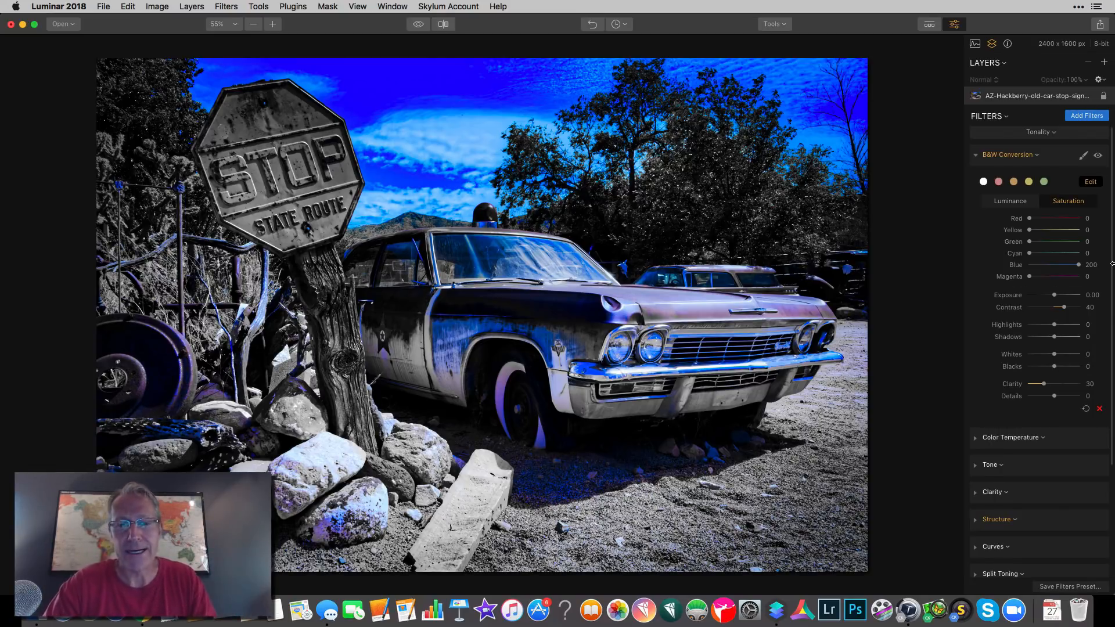
key("super+Tab")
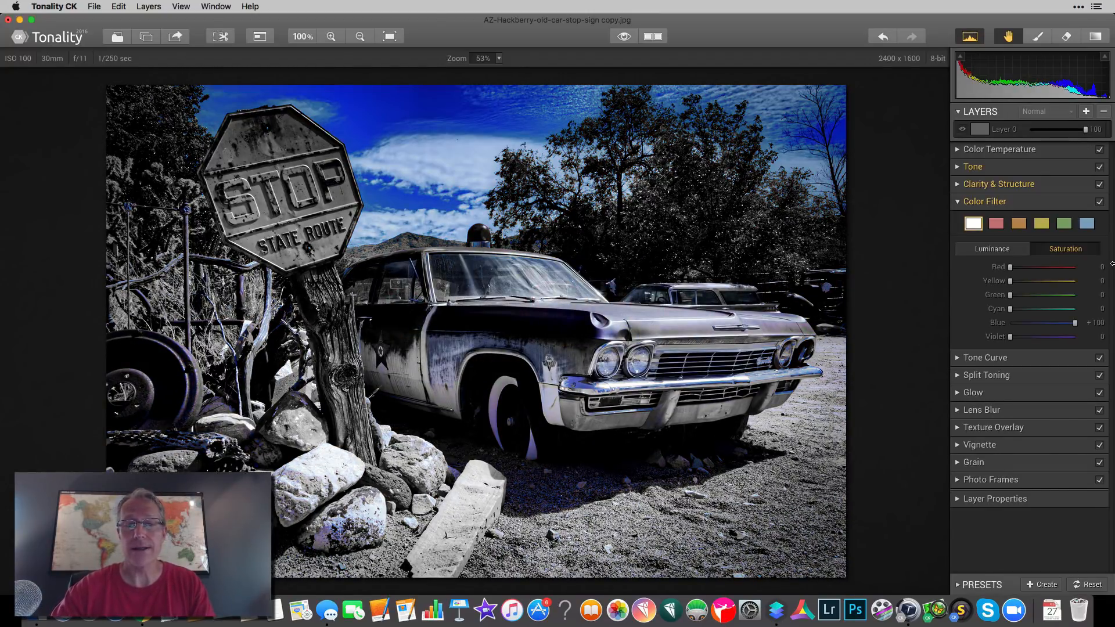
key("super+Tab")
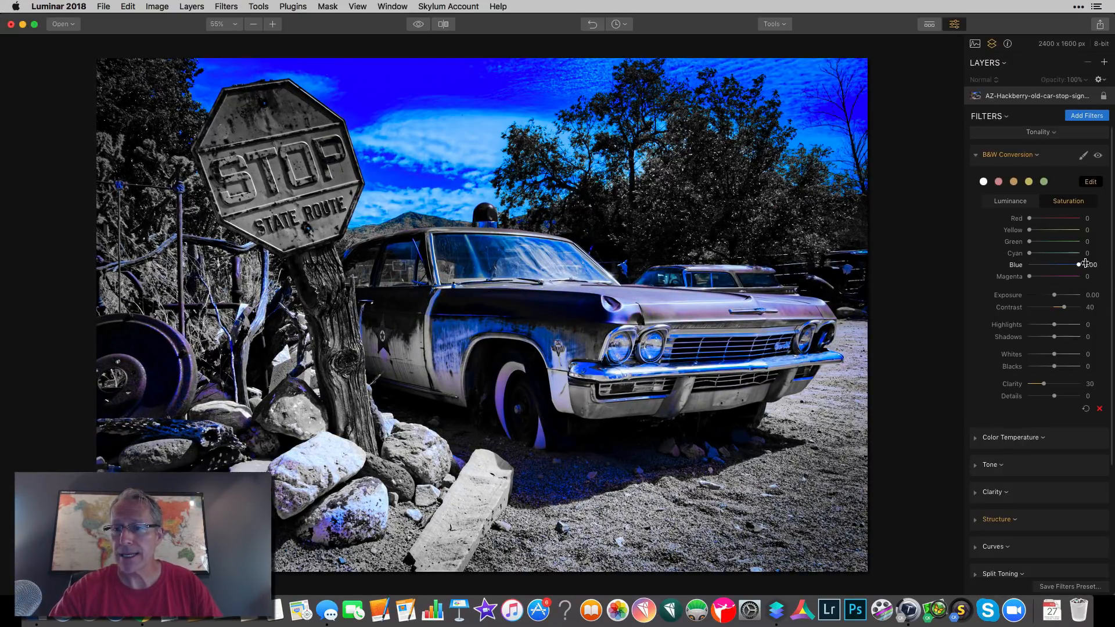
Set the Blue saturation to 100 and compare the blue sky with the Tonality CK version, returning to Luminar 2018
left_click(1087, 264)
type("100")
key("Return")
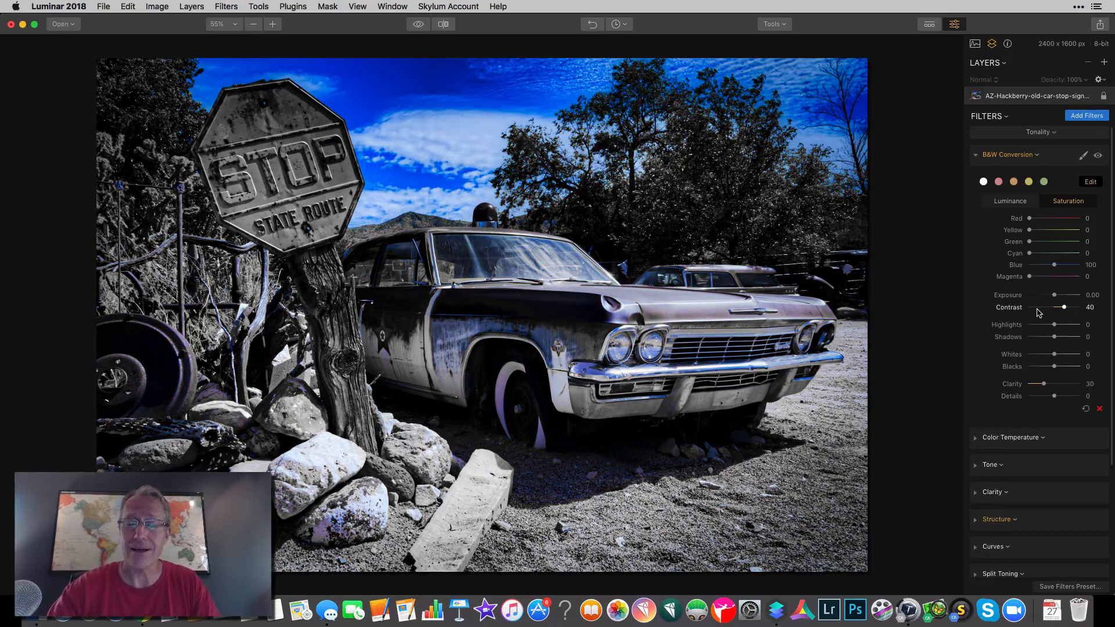
key("super+Tab")
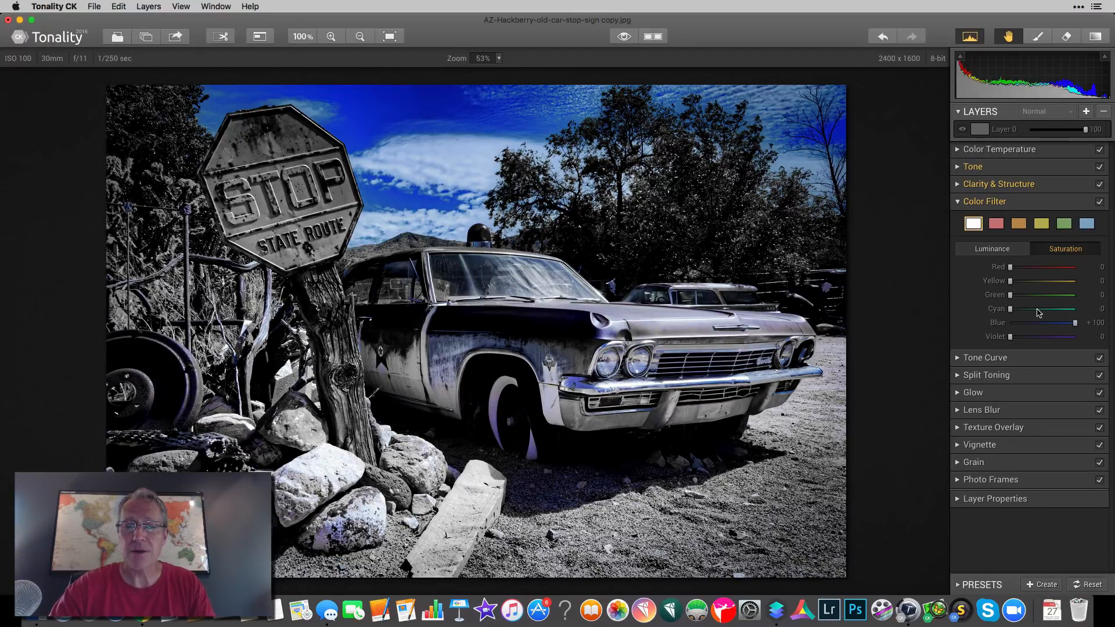
key("super+Tab")
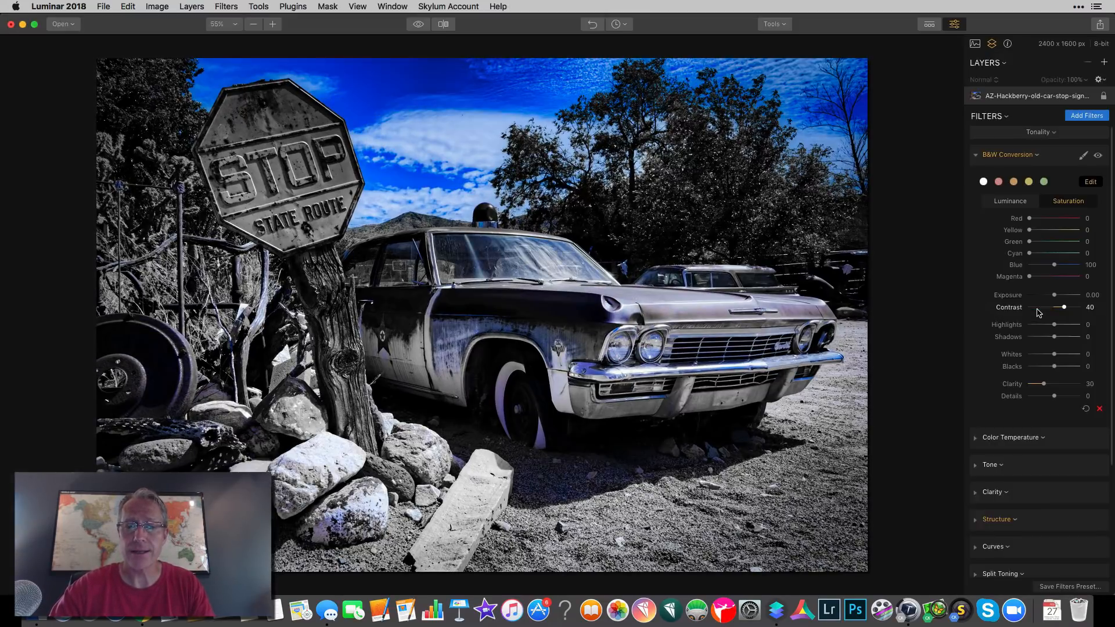
Lower the Blue saturation to 85 and alternate between Tonality CK and Luminar 2018 to compare the results, ending in Luminar 2018
left_click_drag(1053, 265, 1052, 269)
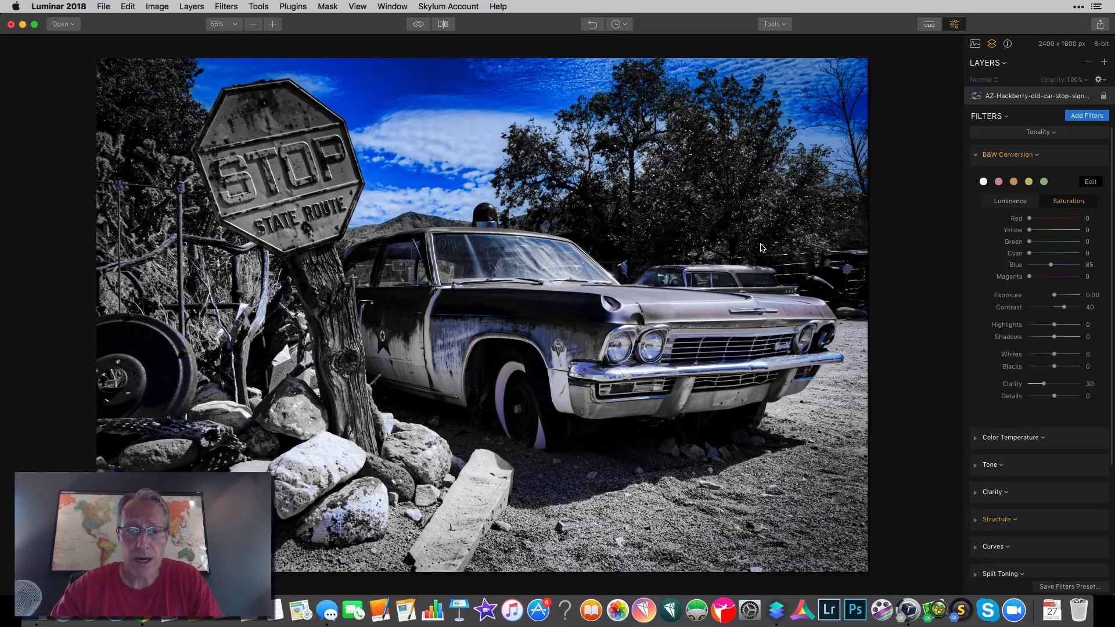
key("super+Tab")
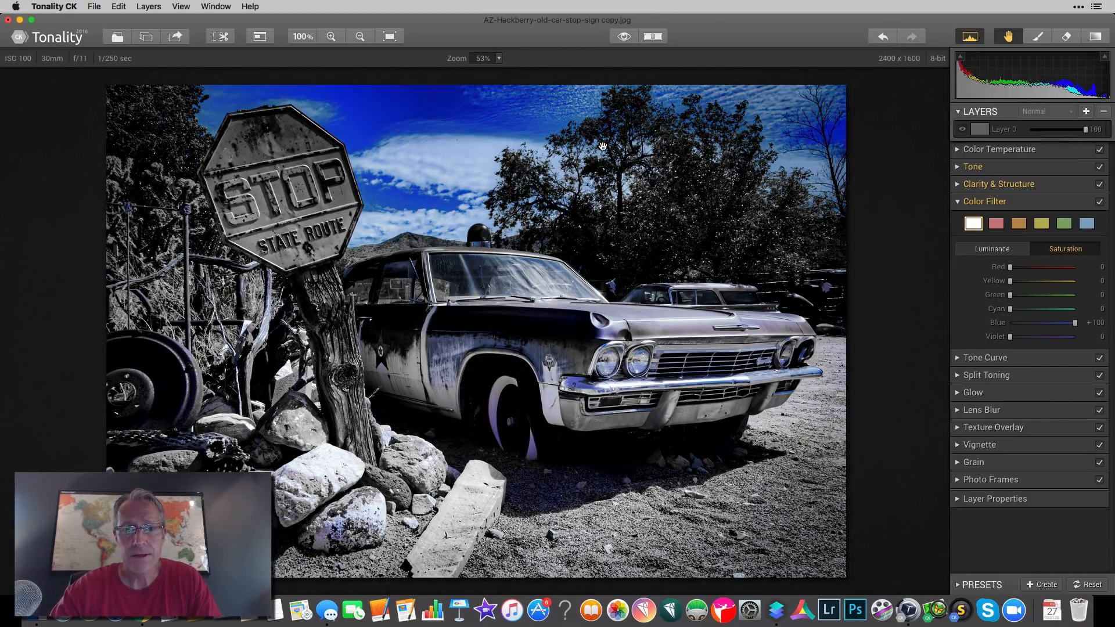
key("super+Tab")
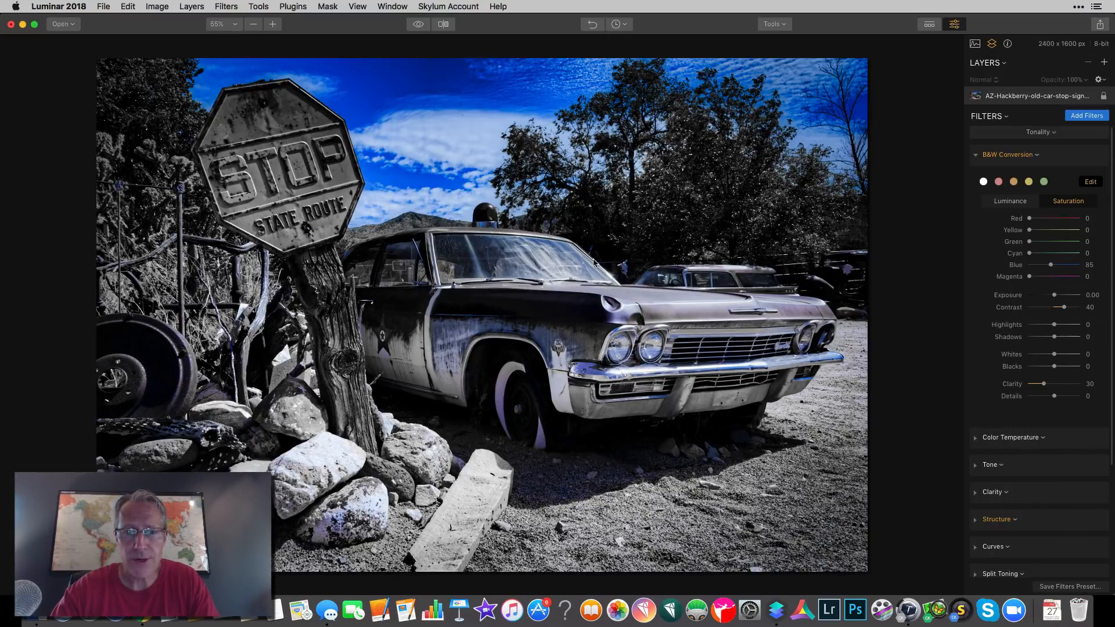
key("super+Tab")
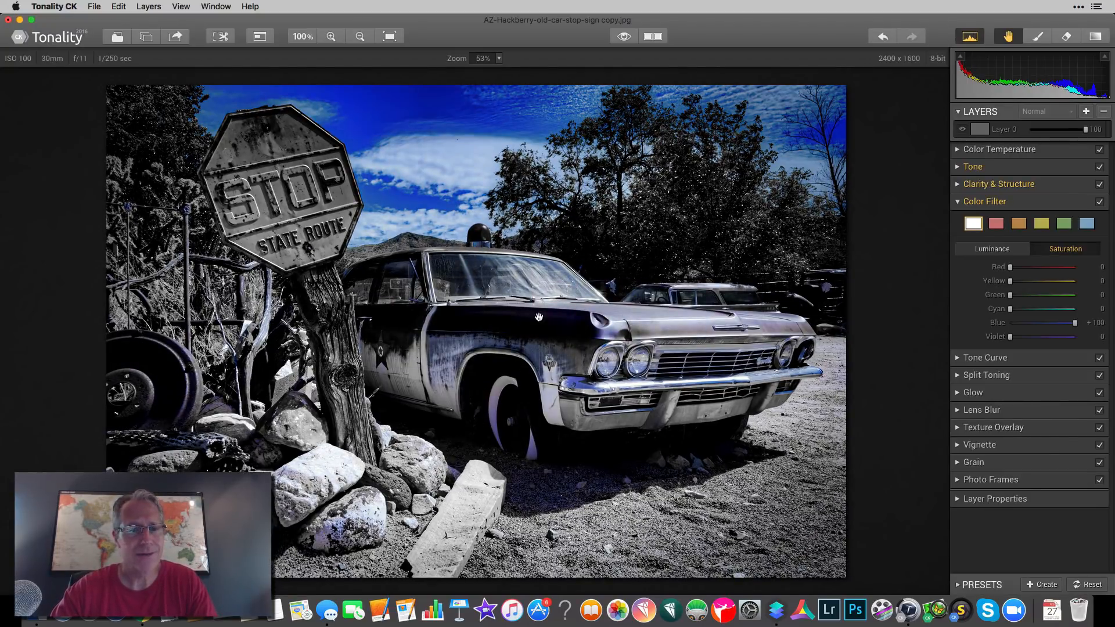
key("super+Tab")
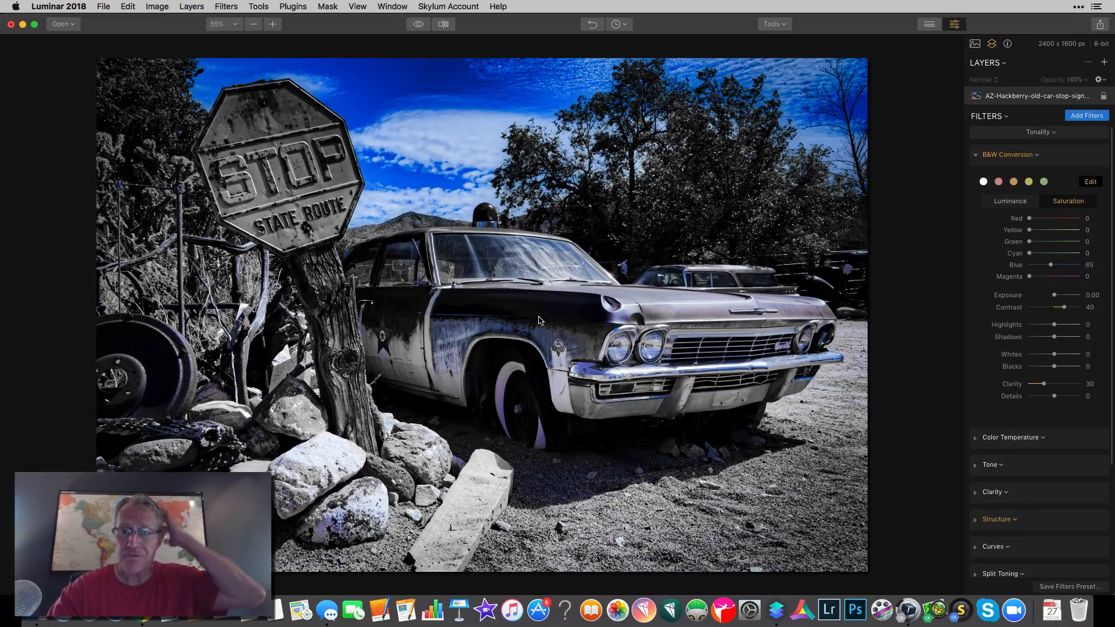